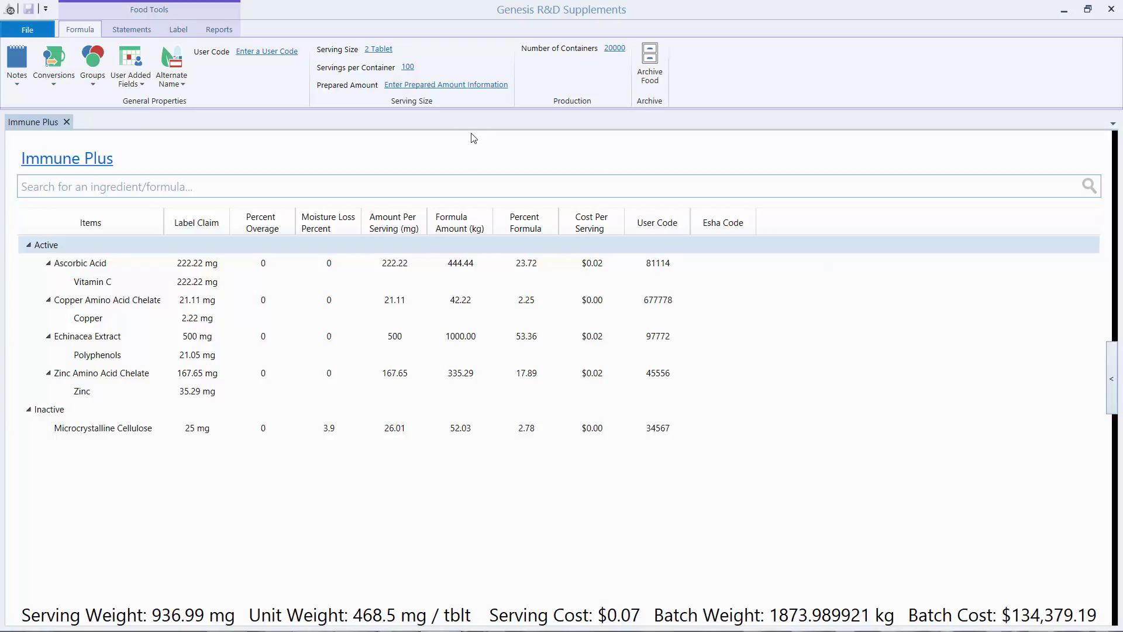
- Switch the Immune Plus formula to its Supplement Facts label, New Label(6)
left_click(178, 30)
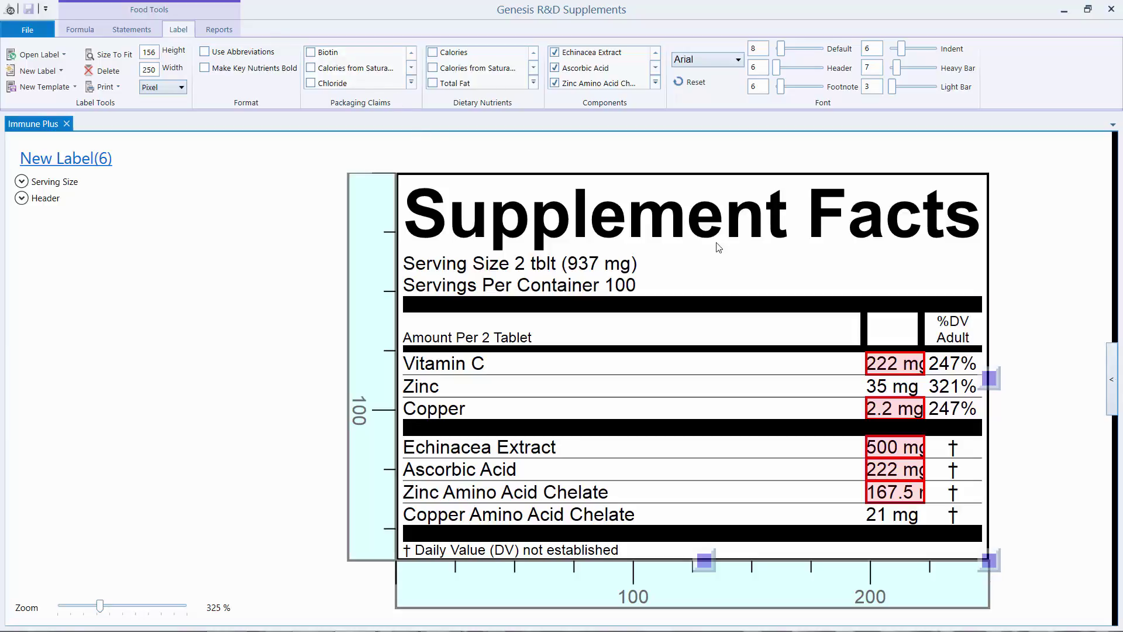
- Widen the amount column, shrink the label to 195 by 137, then select the Vitamin C and Echinacea rows
left_click(857, 321)
left_click_drag(847, 327, 824, 327)
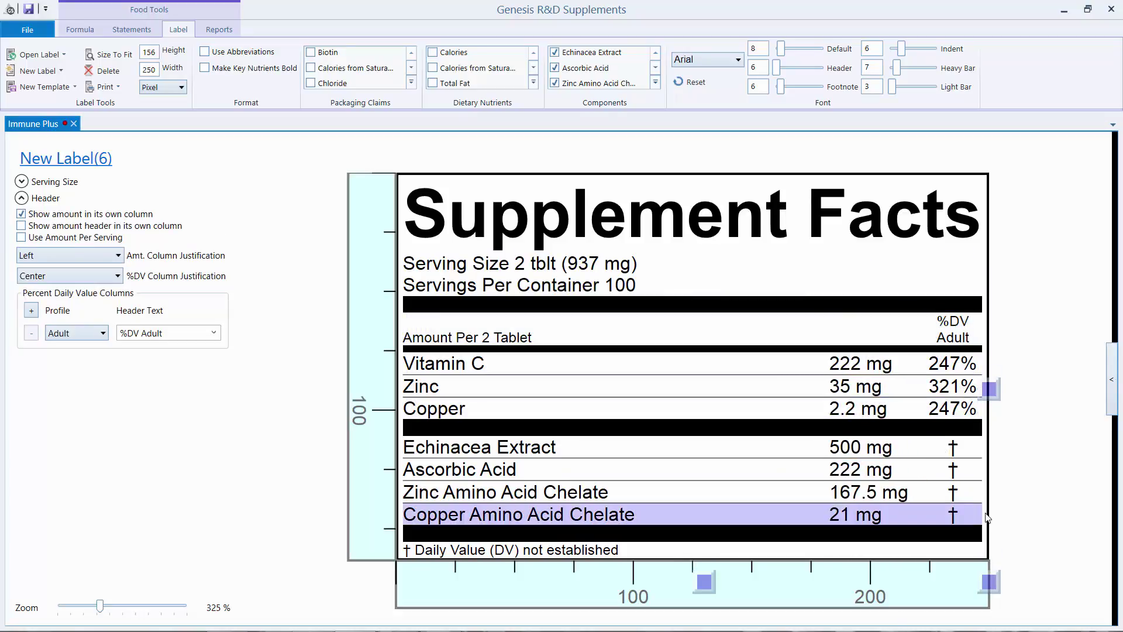
left_click_drag(996, 583, 965, 551)
left_click_drag(1001, 514, 931, 499)
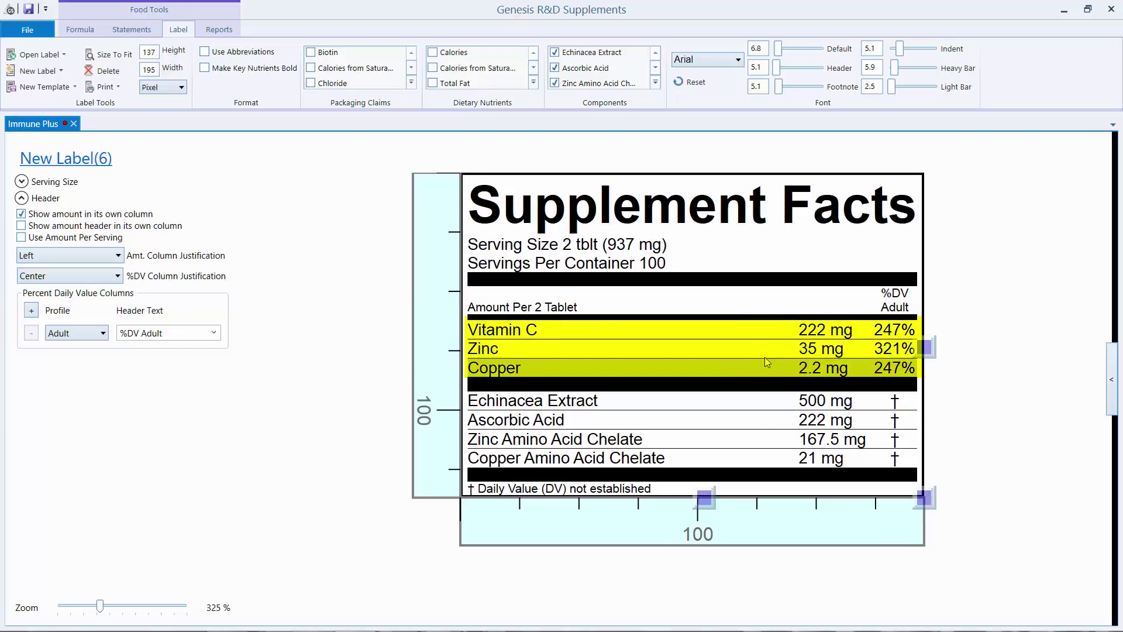
left_click(662, 338)
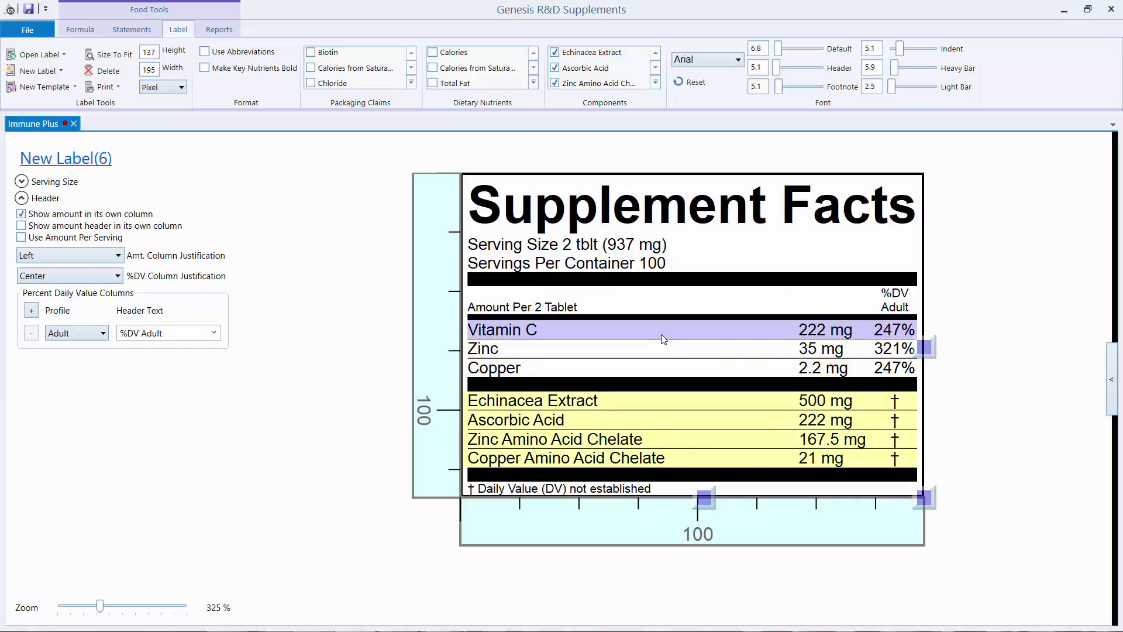
left_click(568, 409)
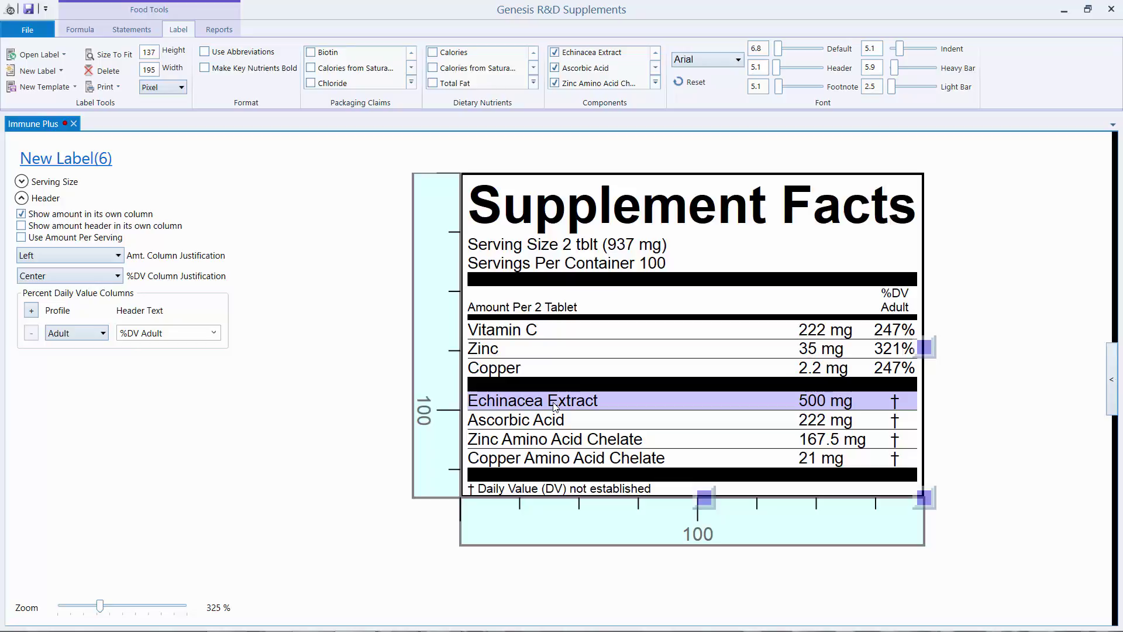
- Show Ascorbic Acid, Zinc Amino Acid Chelate and Copper Amino Acid Chelate as sources, with Copper's inline
left_click(534, 336)
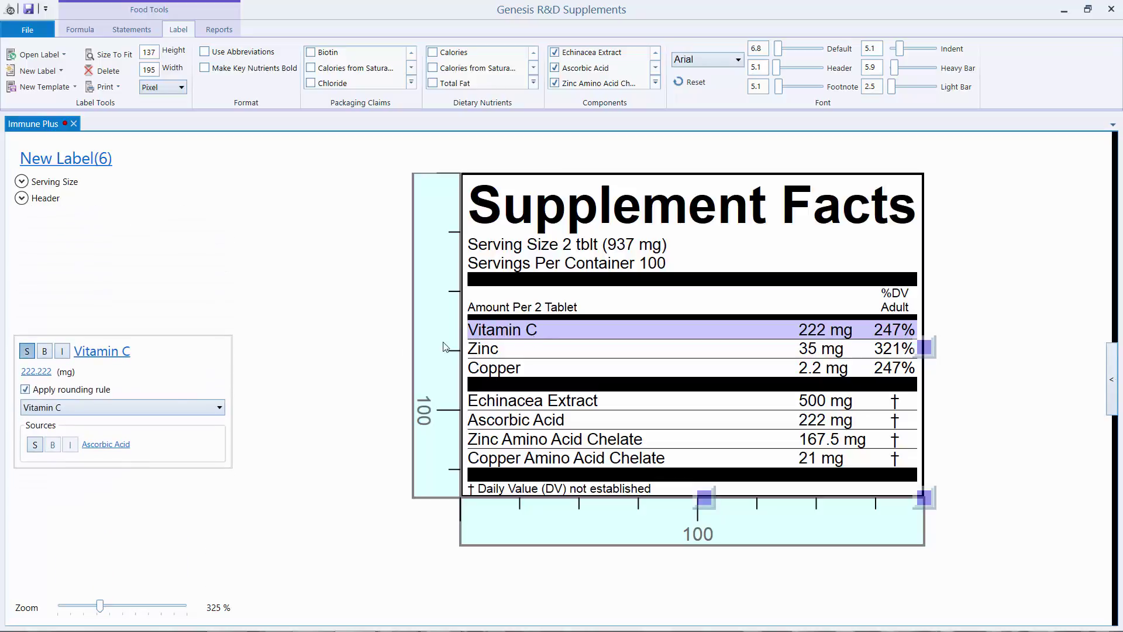
left_click(35, 446)
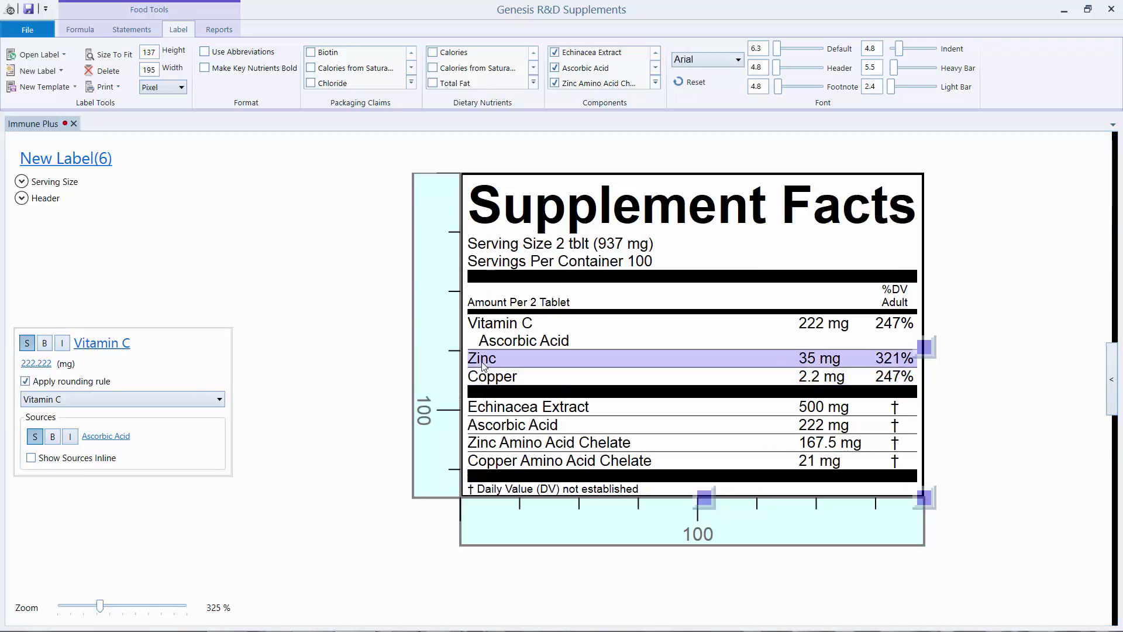
left_click(483, 365)
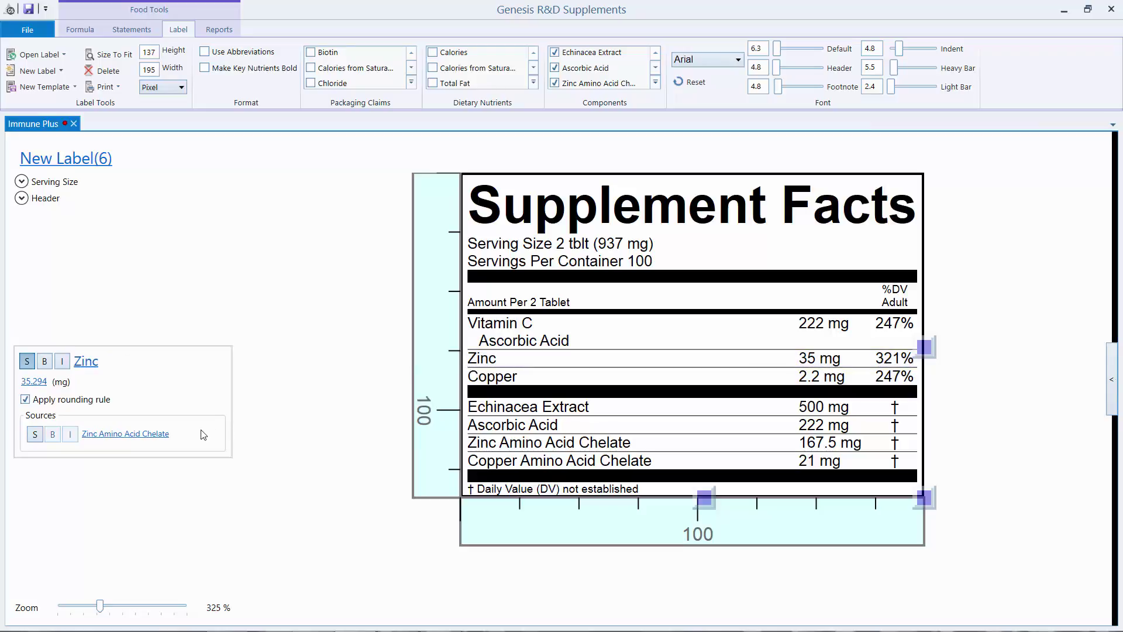
left_click(35, 435)
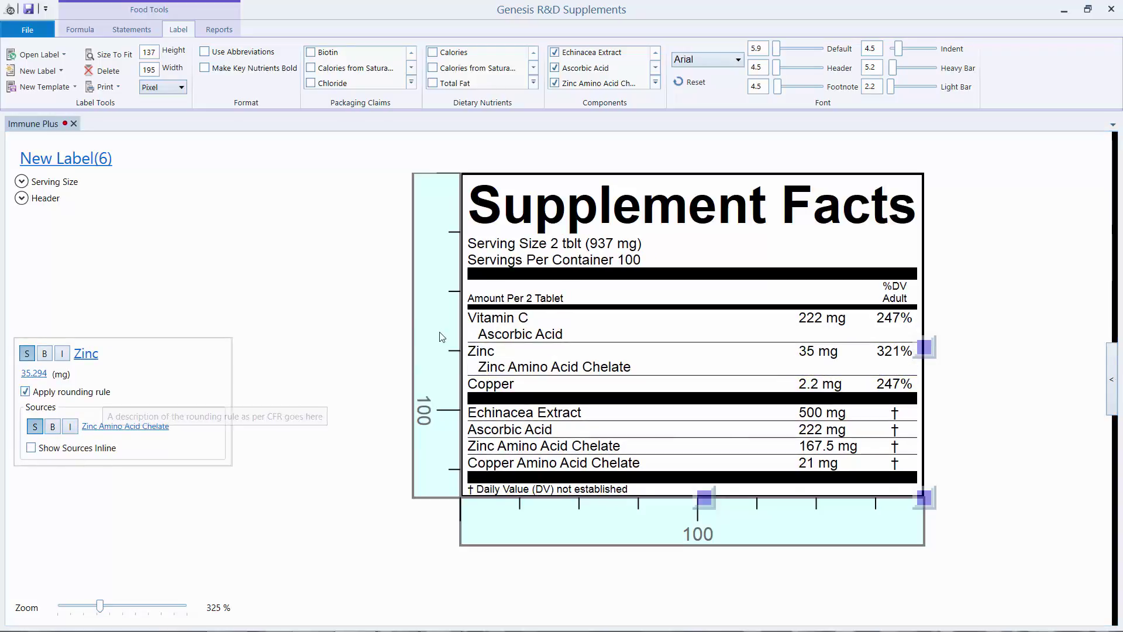
left_click(499, 391)
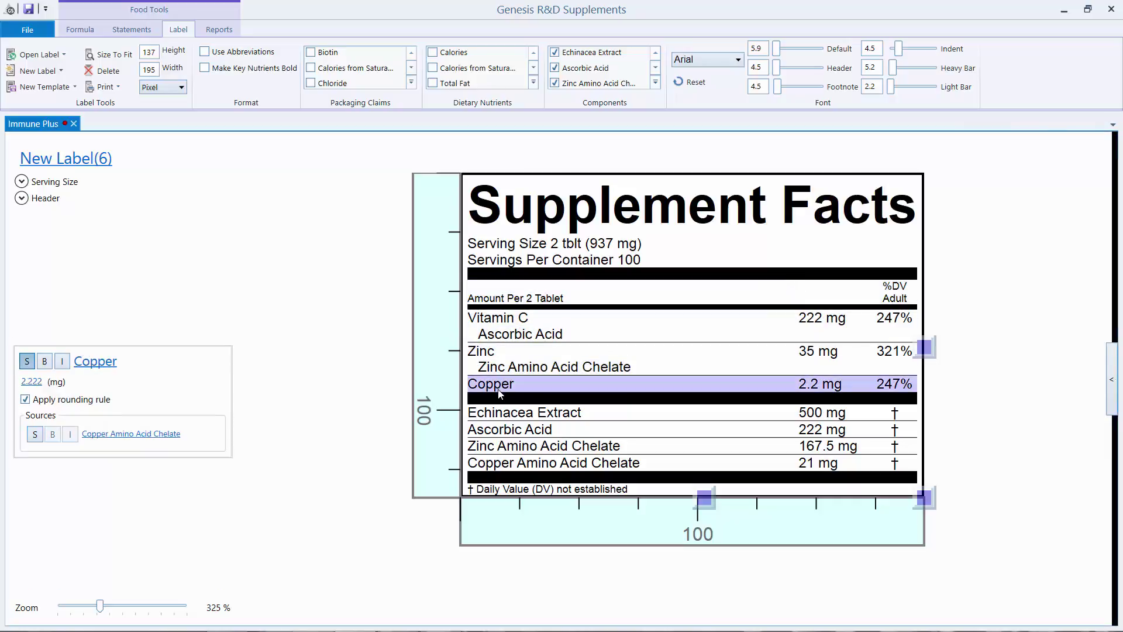
left_click(36, 439)
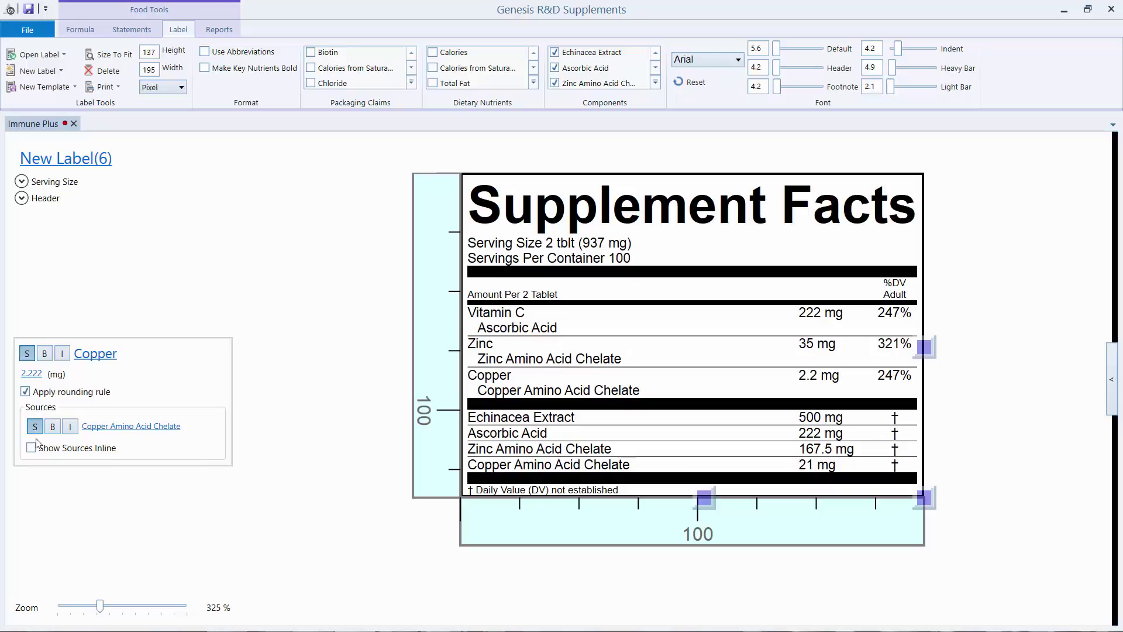
left_click(30, 447)
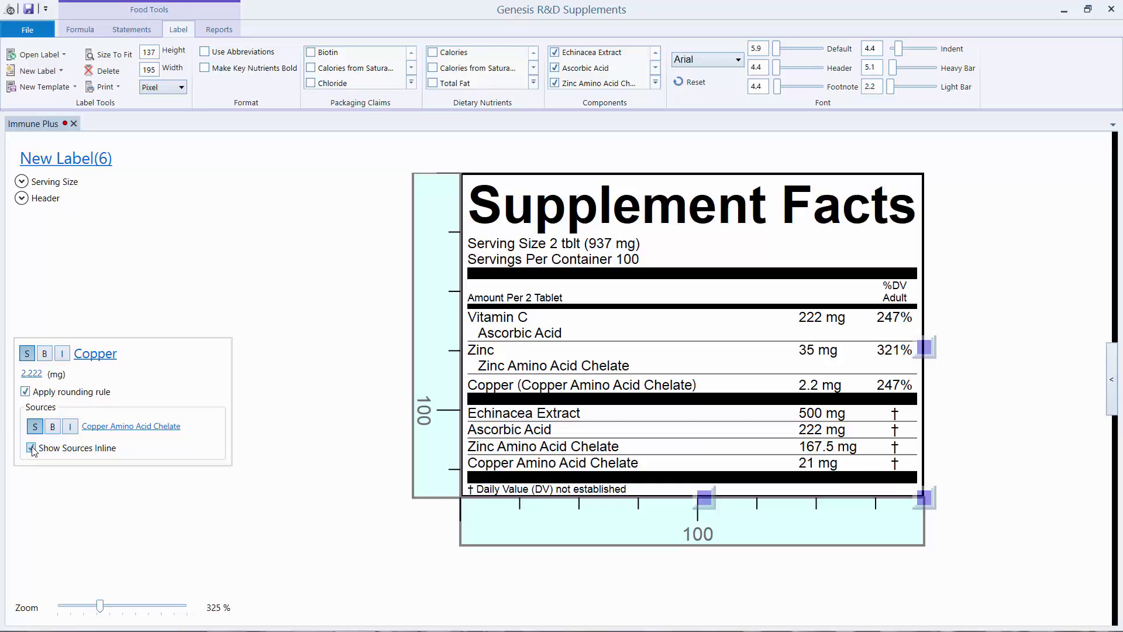
- Remove the Ascorbic Acid, Zinc and Copper Amino Acid Chelate component rows, then select Echinacea Extract
left_click(470, 436)
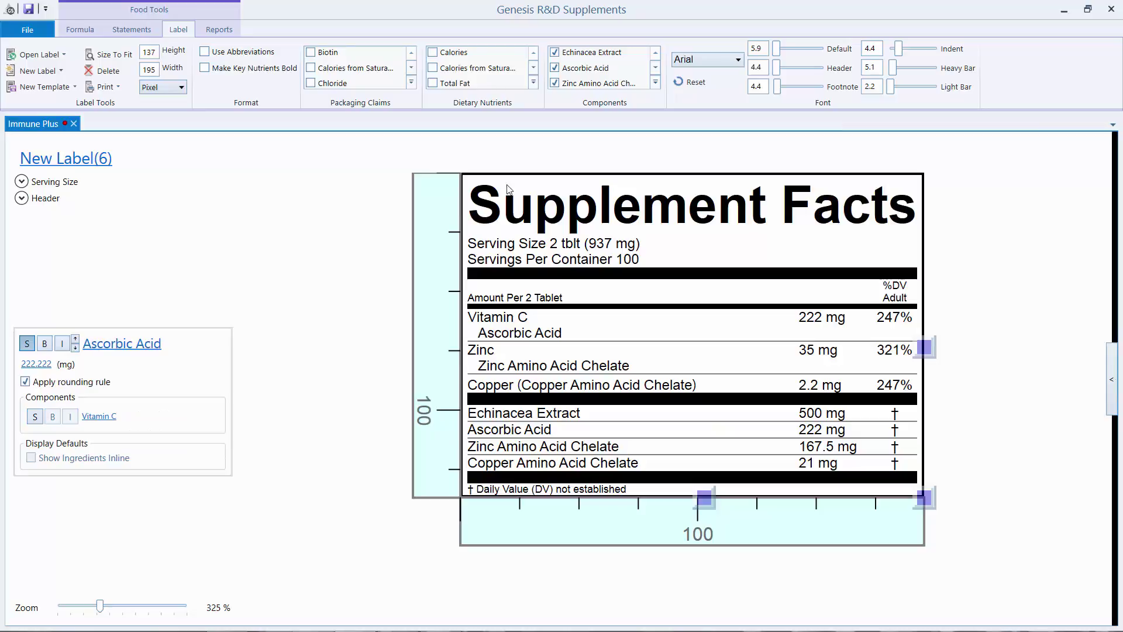
left_click(555, 68)
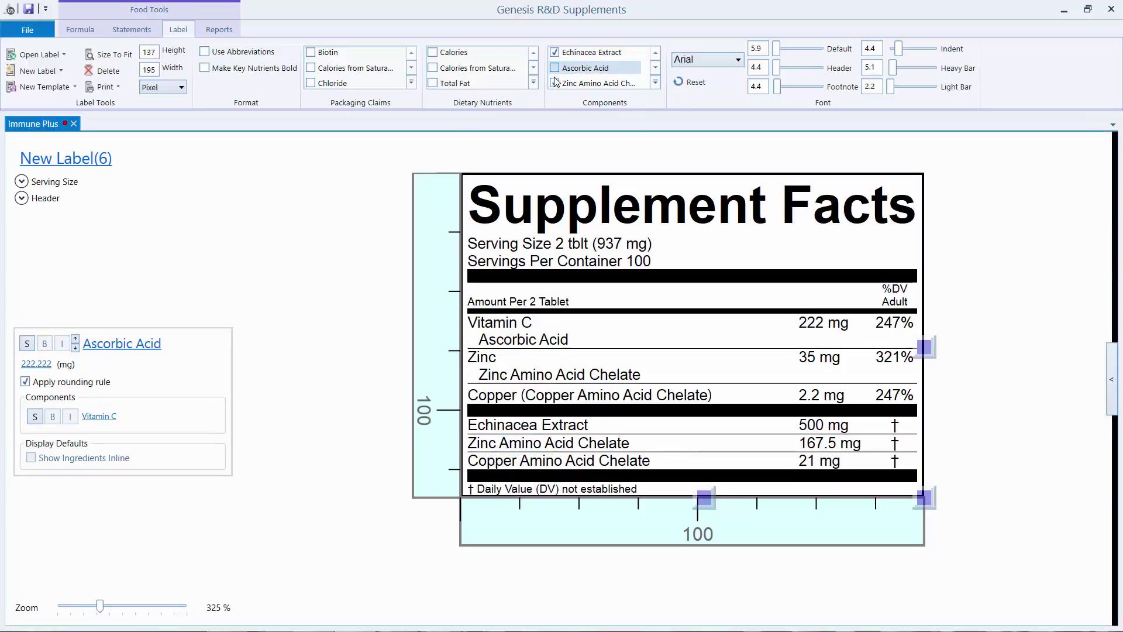
left_click(555, 83)
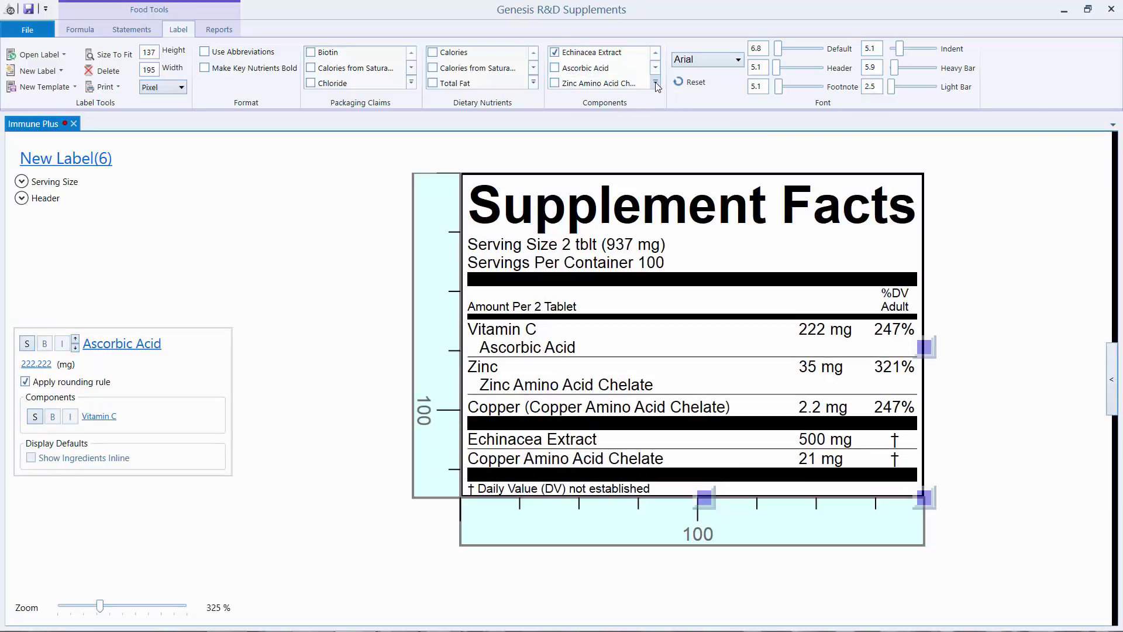
left_click(655, 83)
left_click(555, 104)
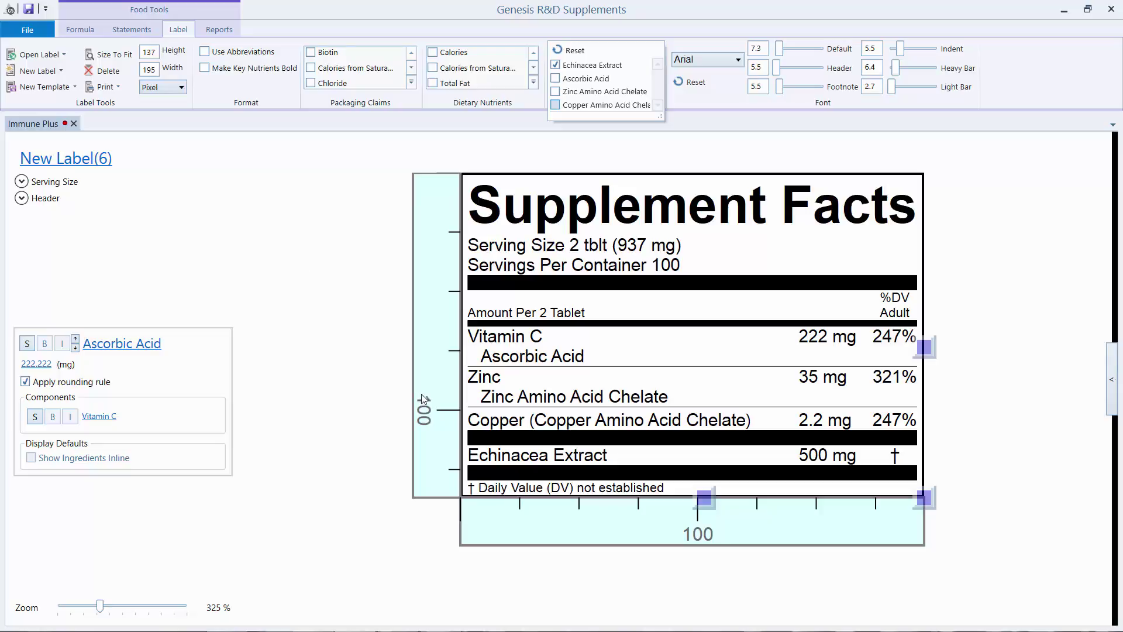
left_click(491, 459)
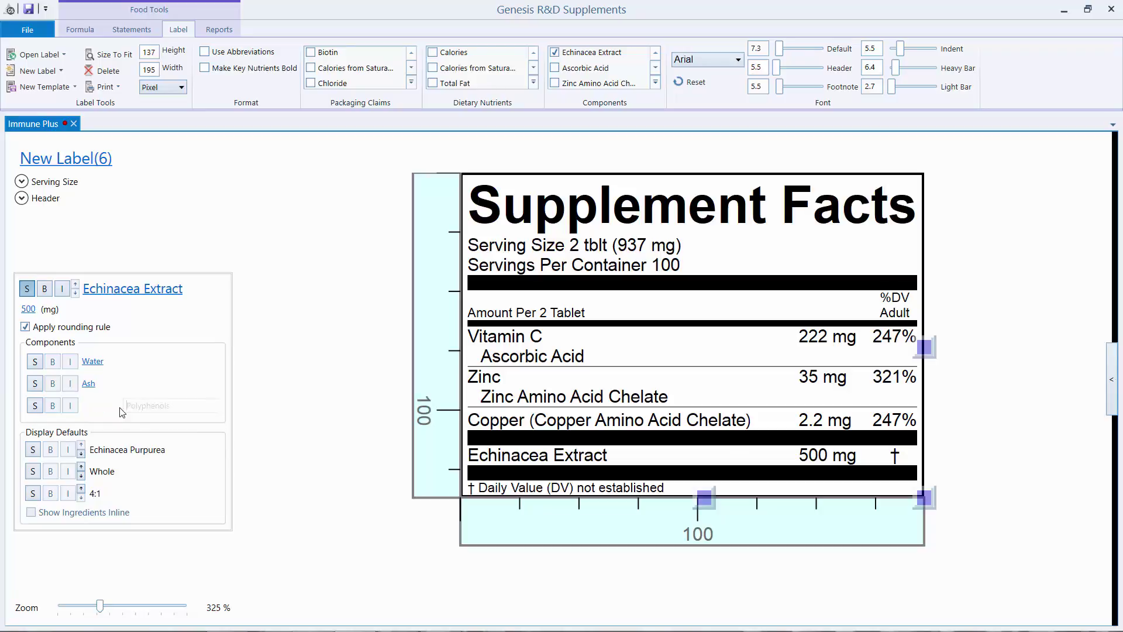
- Show '4% Polyphenols' under Echinacea, add the Echinacea Purpurea and Whole descriptors, and widen the label to 214
left_click(88, 406)
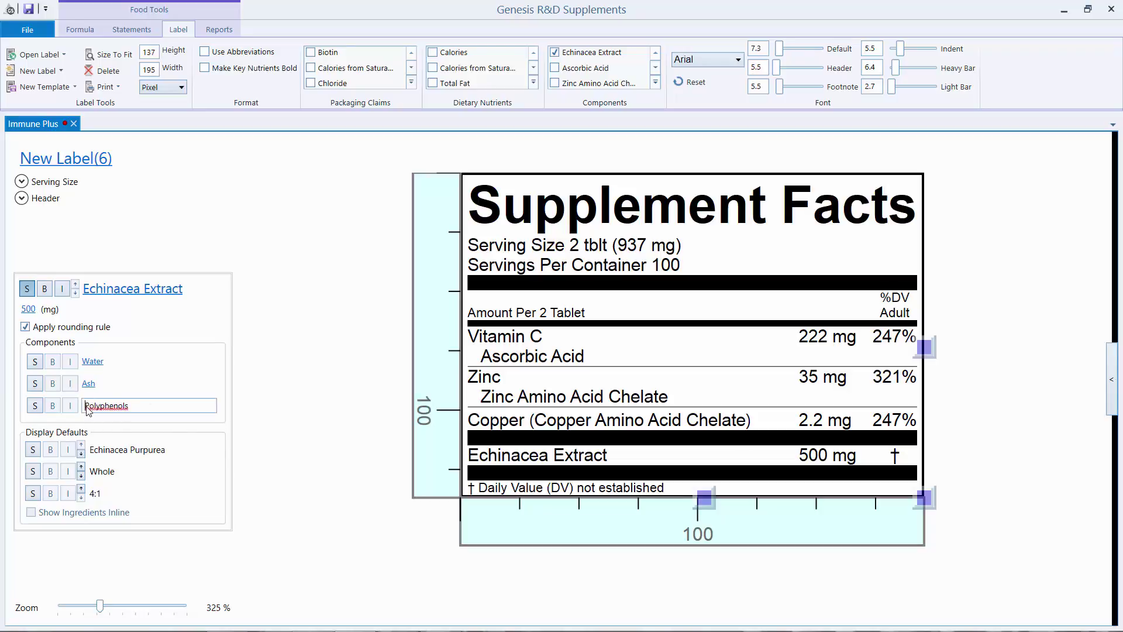
type("4%")
left_click(34, 406)
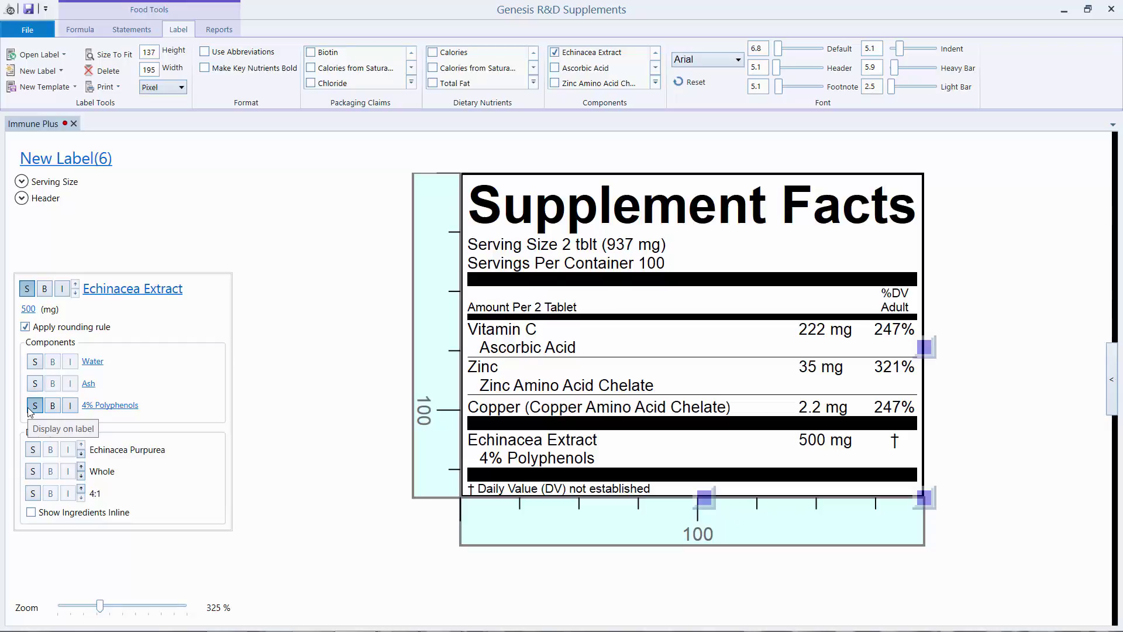
left_click(33, 451)
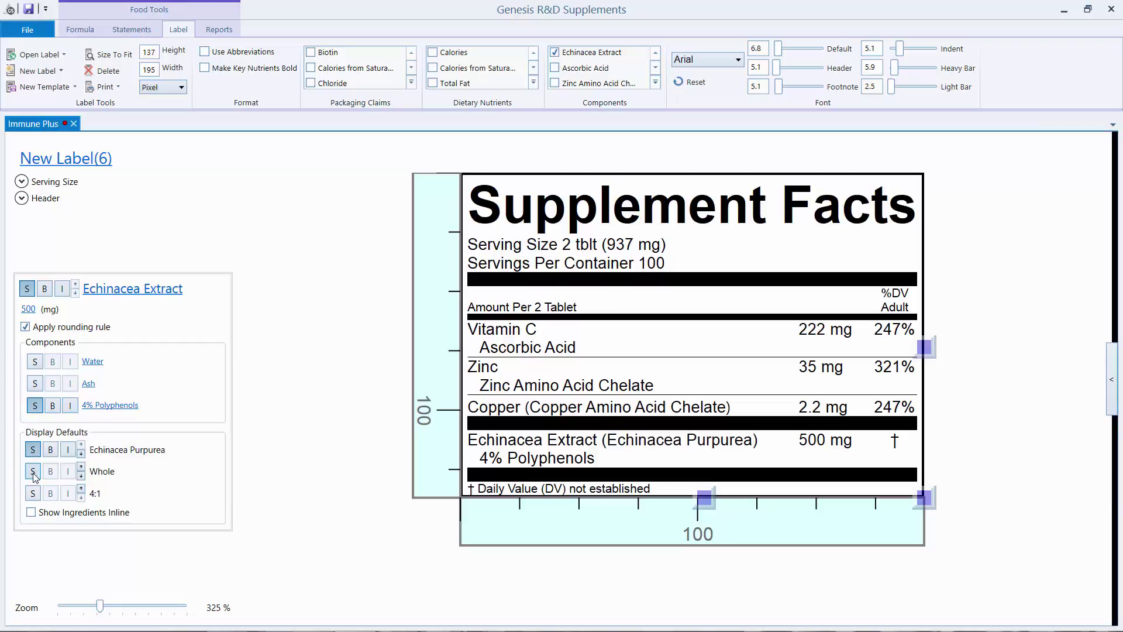
left_click(33, 473)
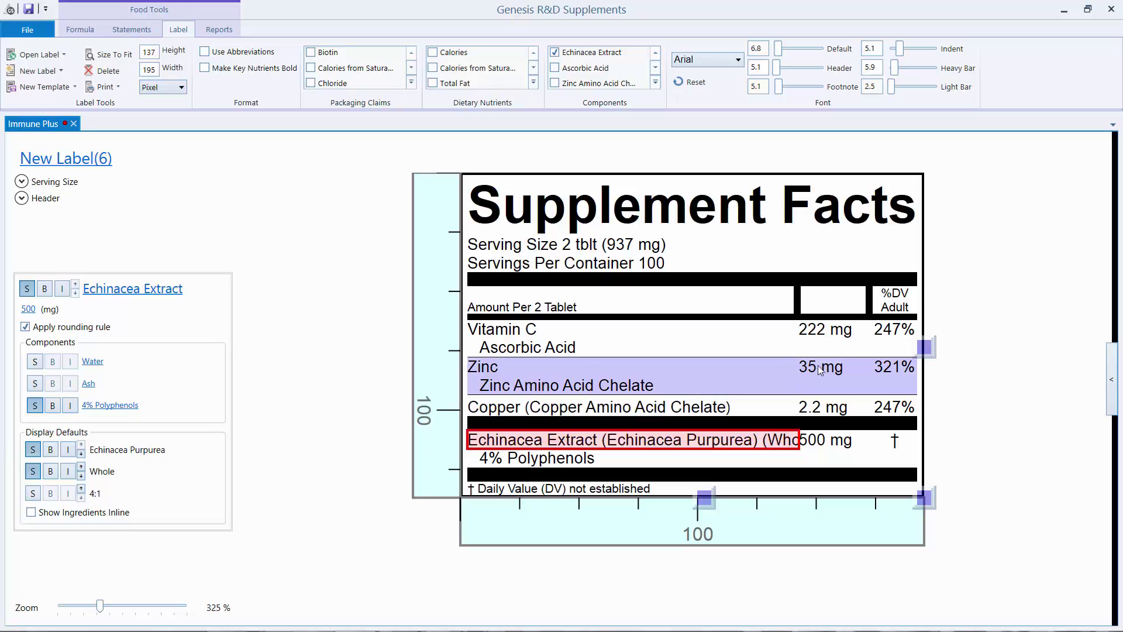
left_click_drag(973, 348, 951, 348)
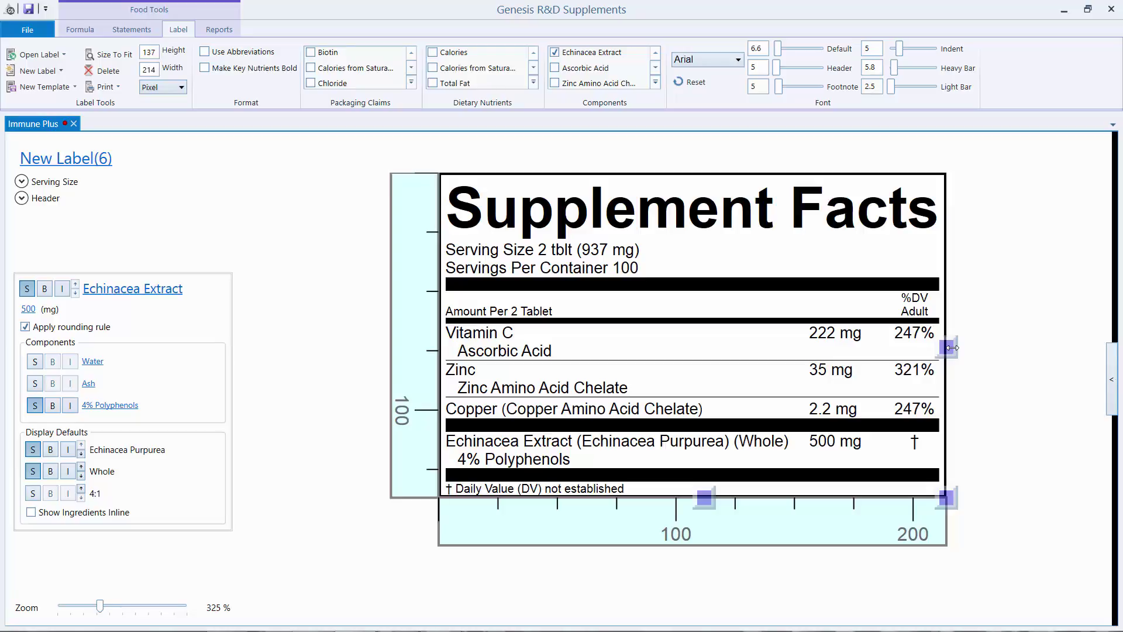
- Add Ascorbic Acid, Zinc Amino Acid Chelate, Microcrystalline Cellulose and Copper Amino Acid Chelate to the ingredient statement
left_click(131, 29)
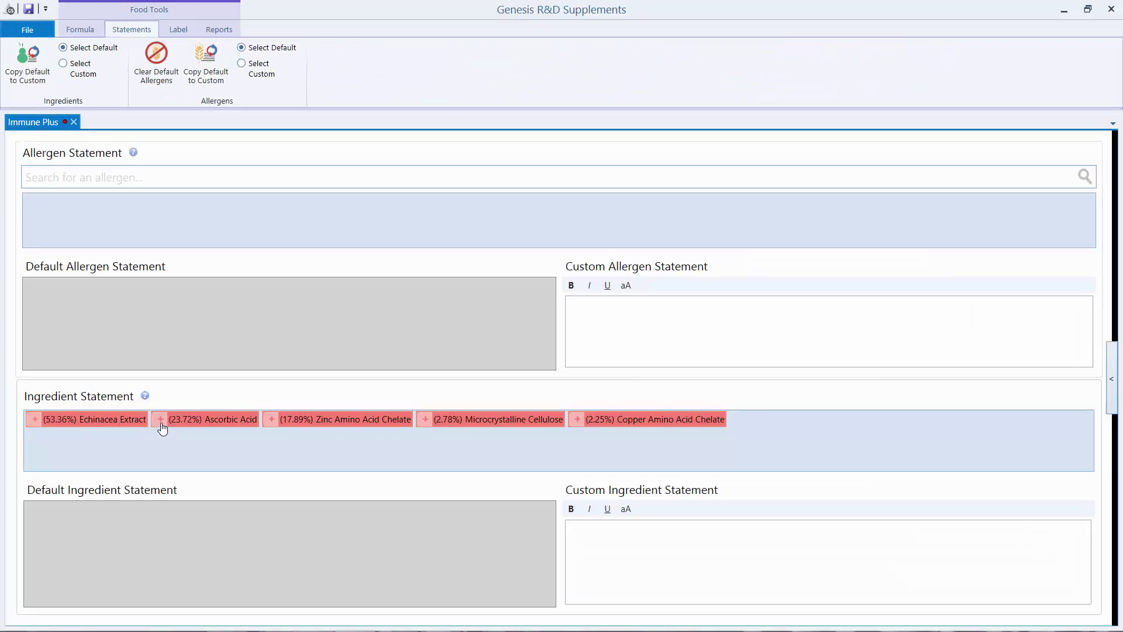
left_click(168, 429)
left_click(270, 429)
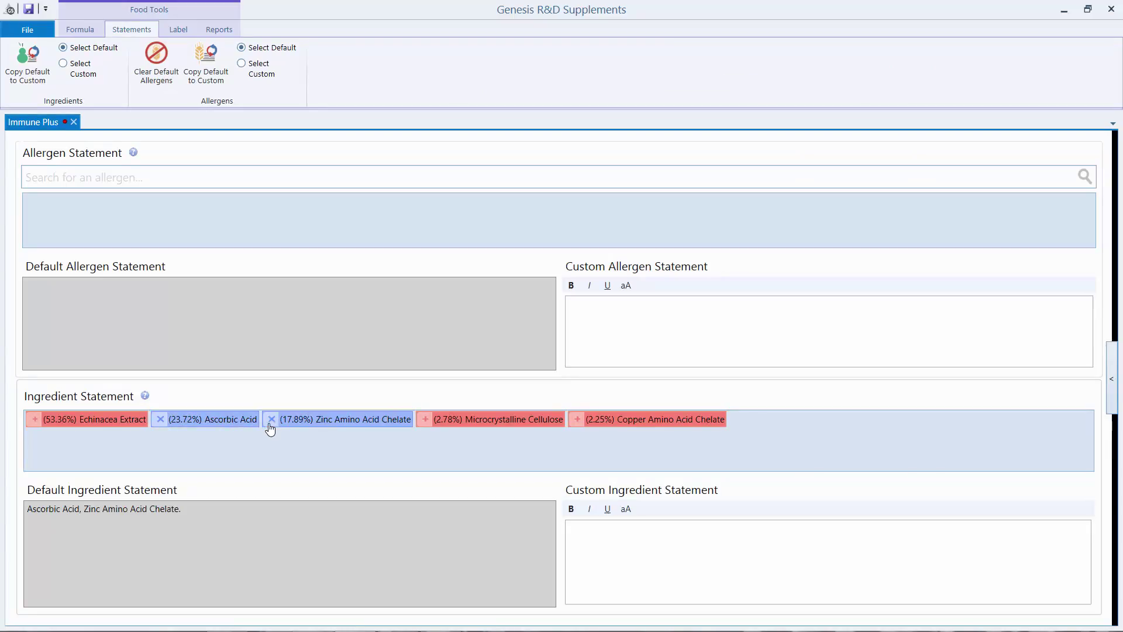
left_click(427, 421)
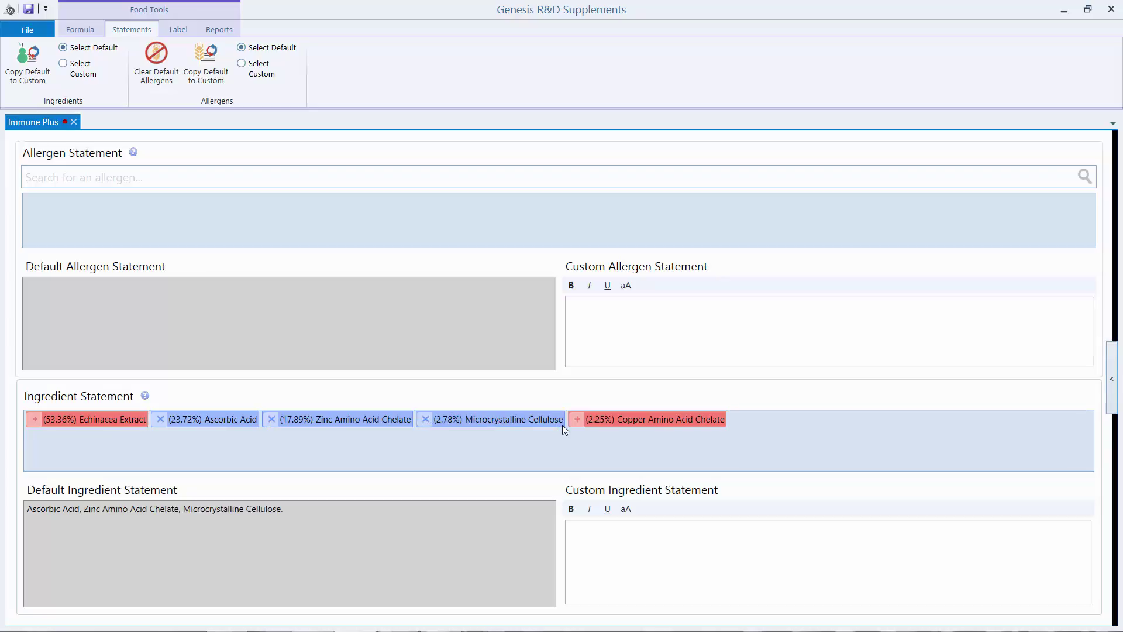
left_click(576, 421)
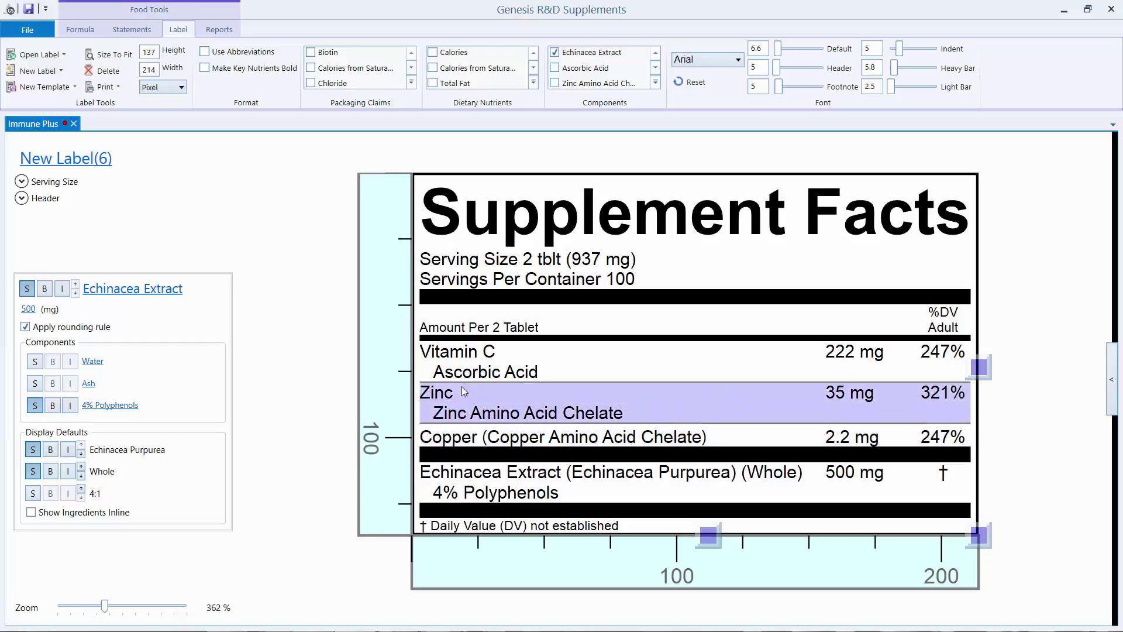
- Turn off the displayed source ingredients for the Vitamin C, Zinc and Copper rows
left_click(463, 362)
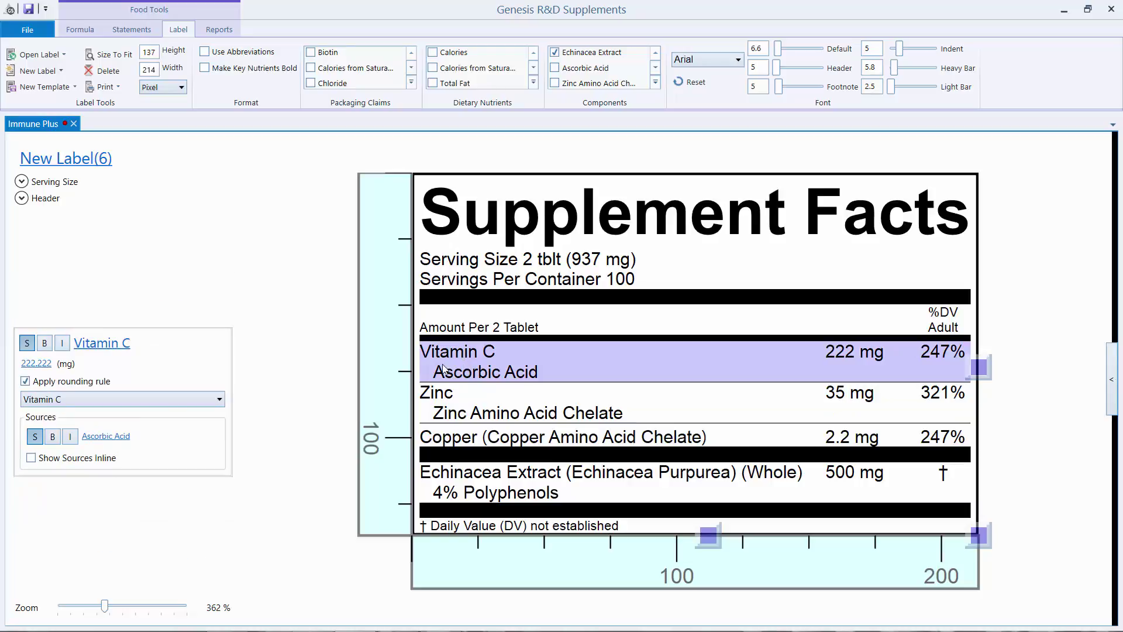
left_click(37, 436)
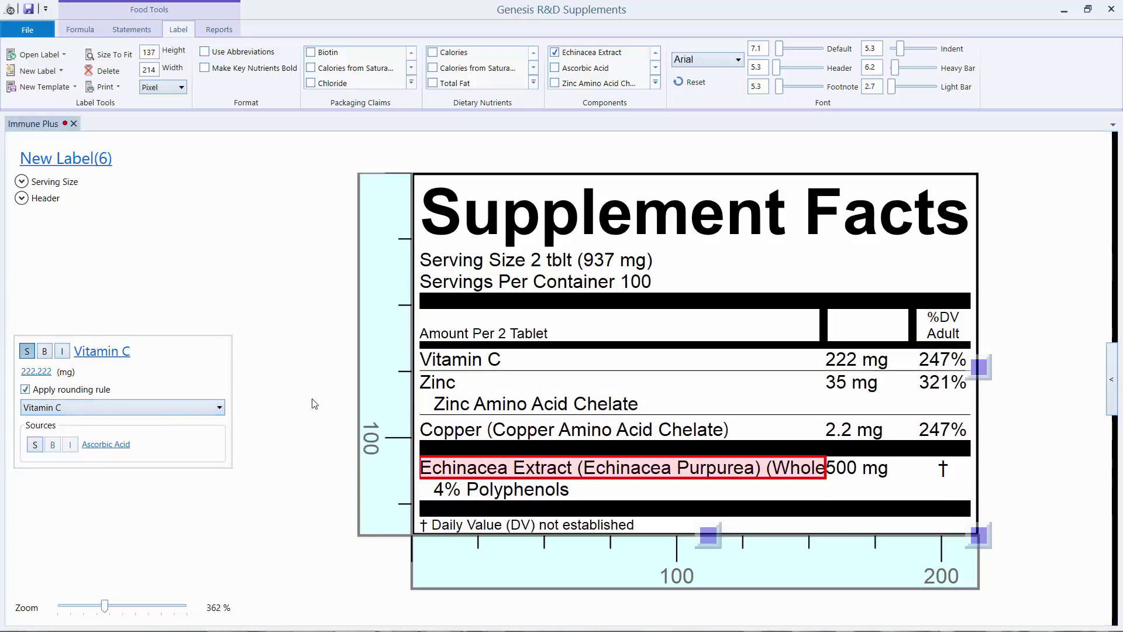
left_click(487, 400)
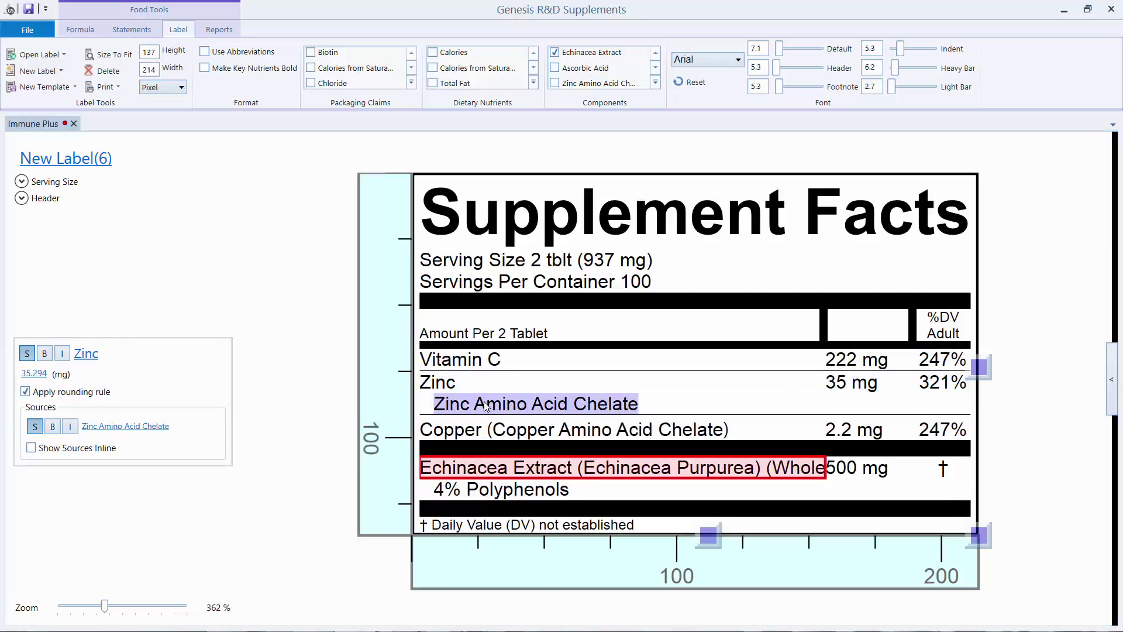
left_click(35, 426)
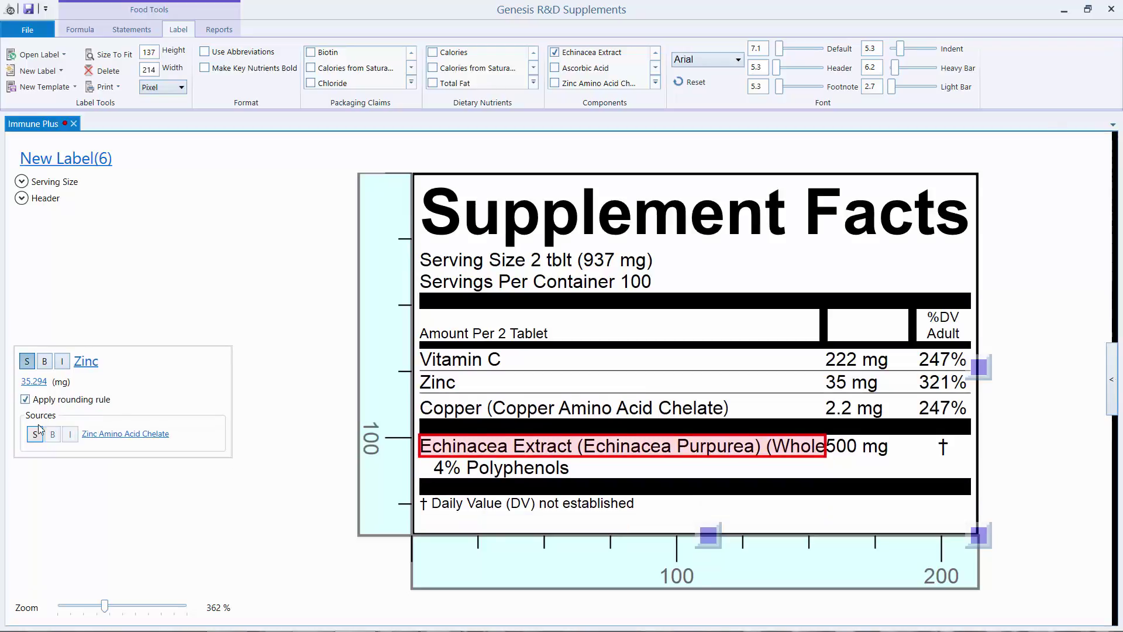
left_click(423, 421)
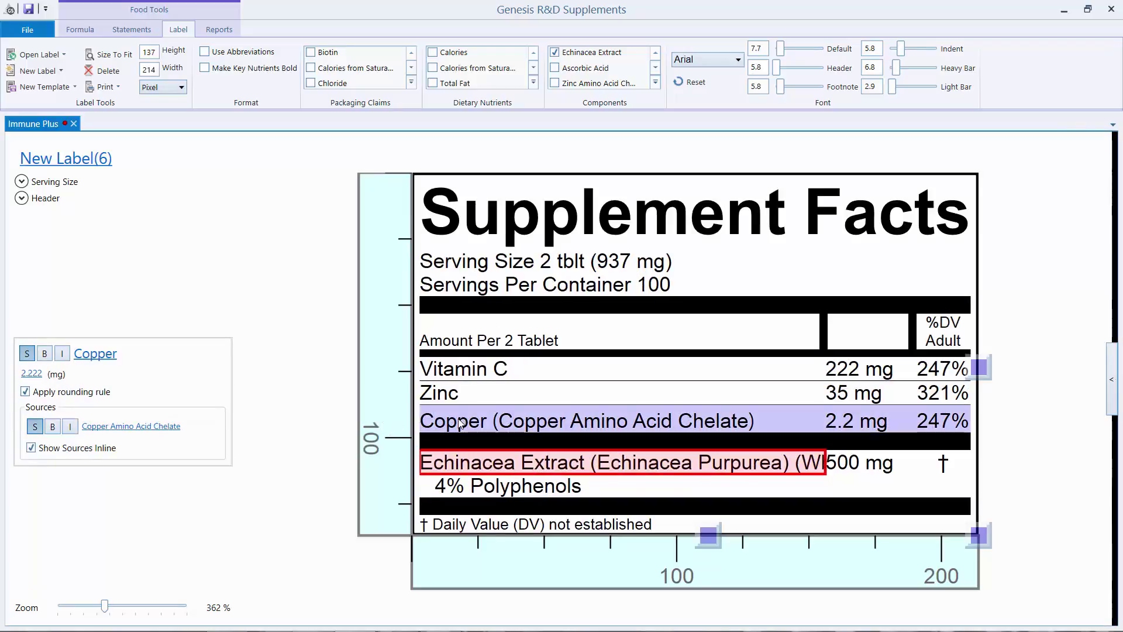
left_click(37, 425)
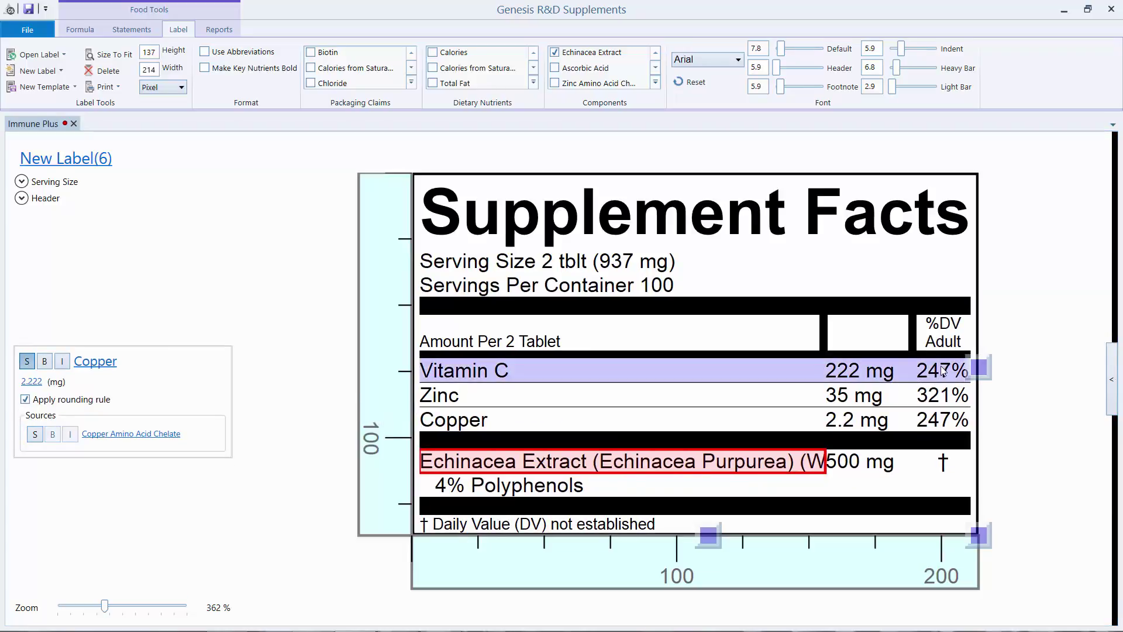
- Widen the label to 242, reveal the preview panel, and save the Immune Plus label
left_click_drag(974, 372, 1014, 369)
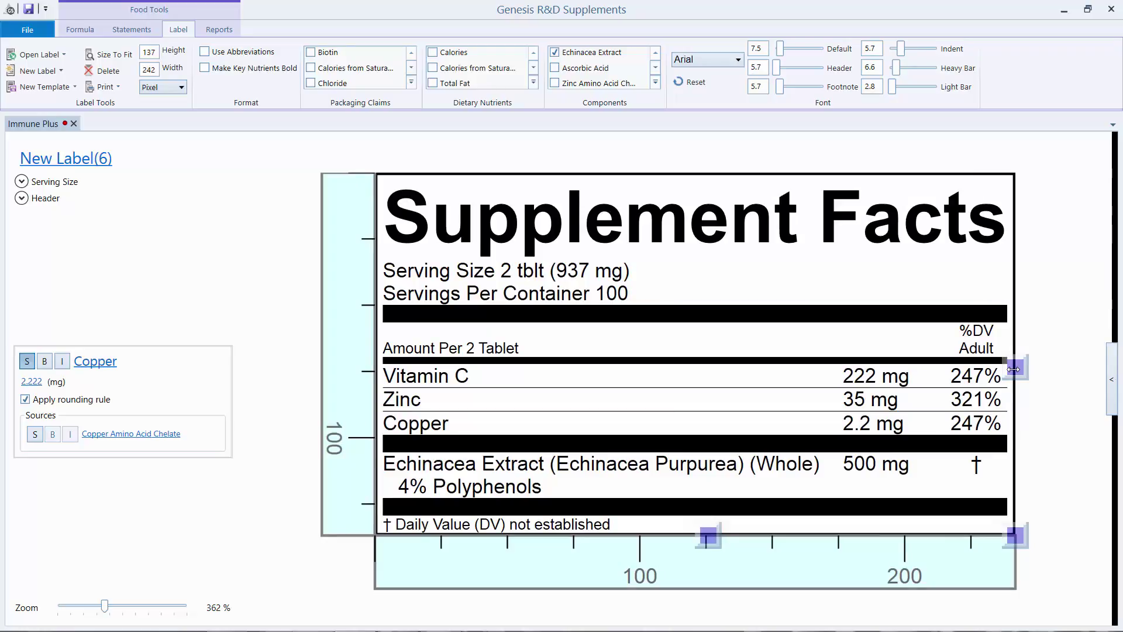
left_click(1111, 379)
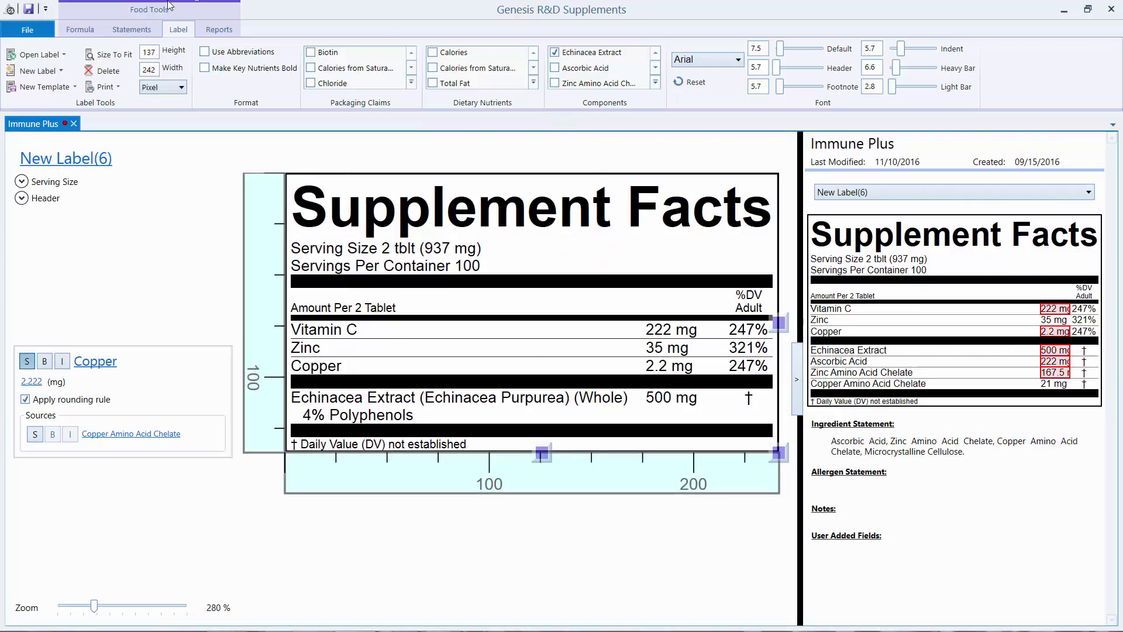
left_click(30, 10)
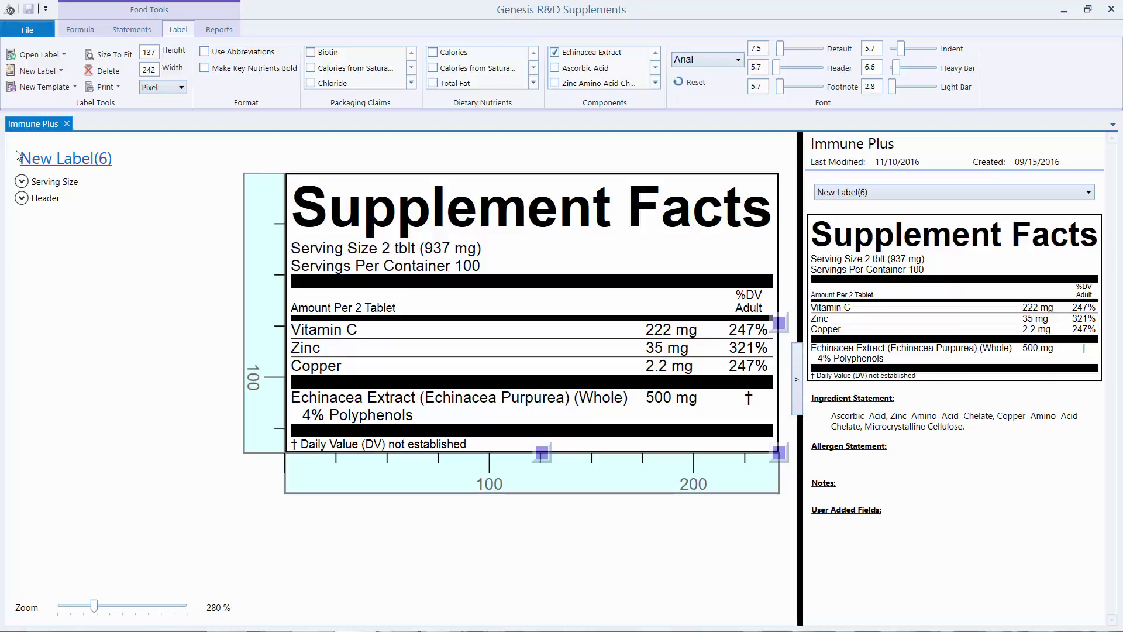
- Make the serving size read 'Serving Size 2 Tablet', dropping weight, prepared serving size and abbreviation
left_click(21, 182)
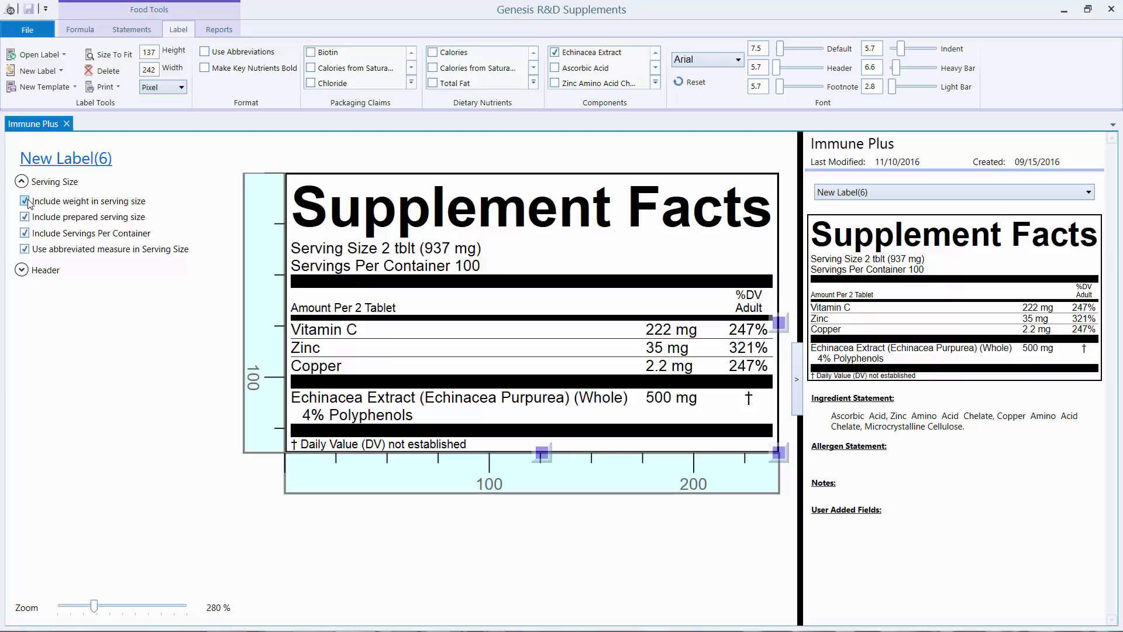
left_click(25, 201)
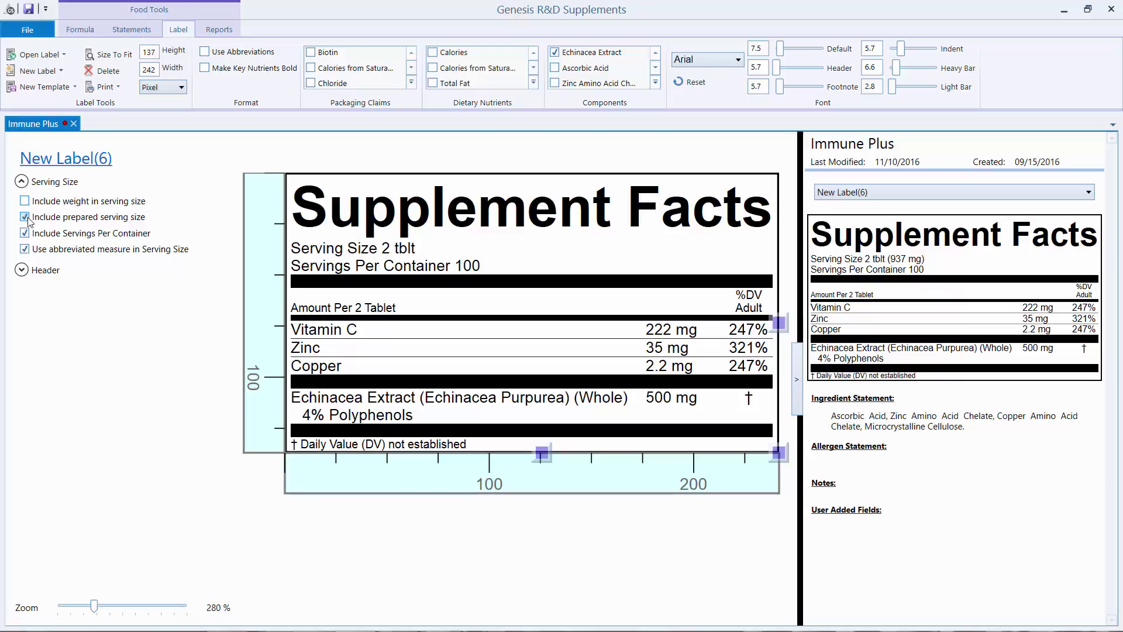
left_click(26, 217)
left_click(26, 249)
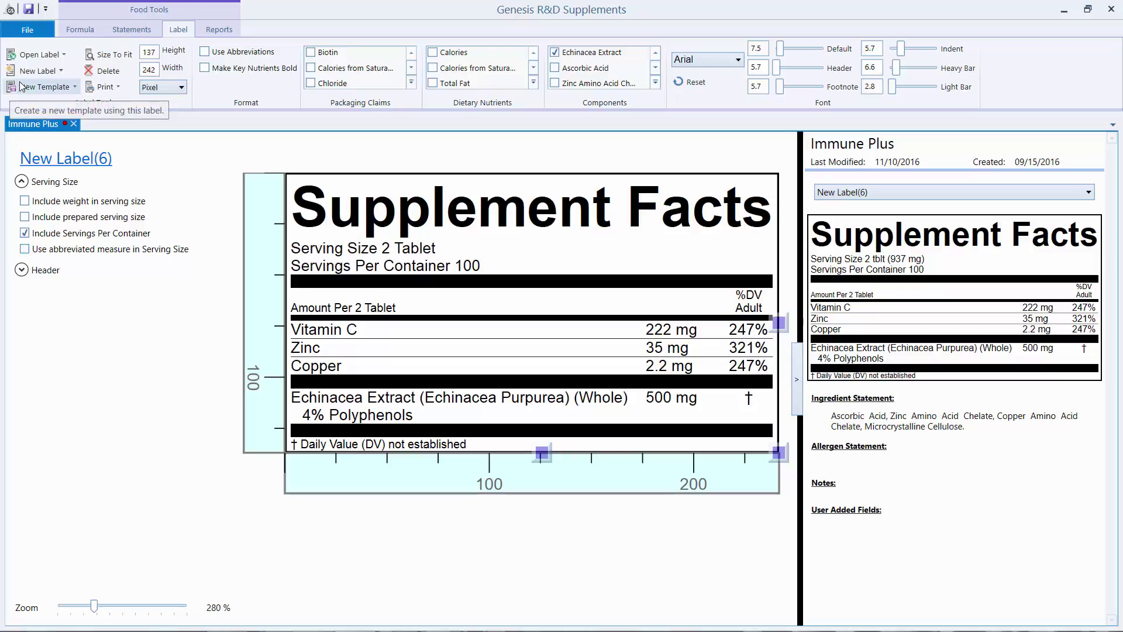
- Create New Label(7) from the Default Linear Template
left_click(37, 71)
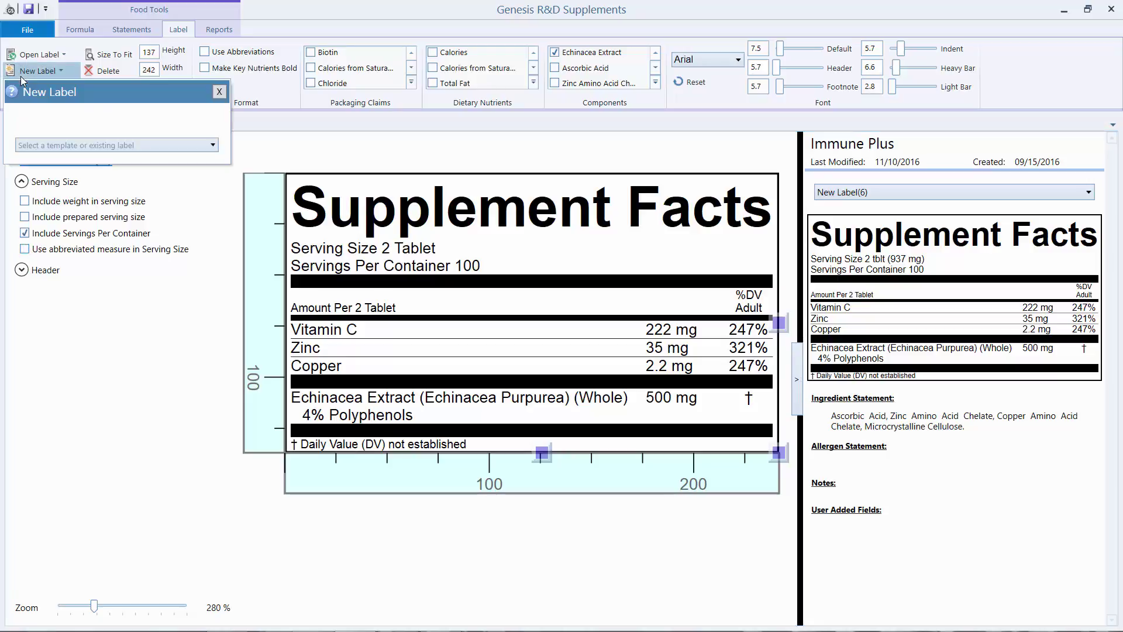
left_click(37, 146)
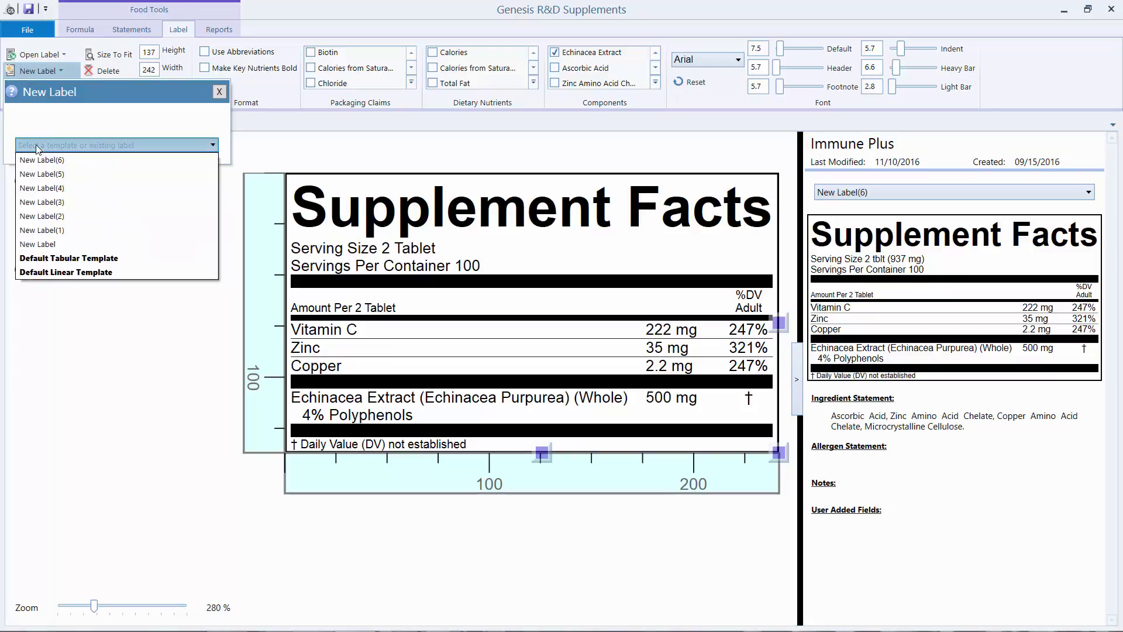
left_click(54, 272)
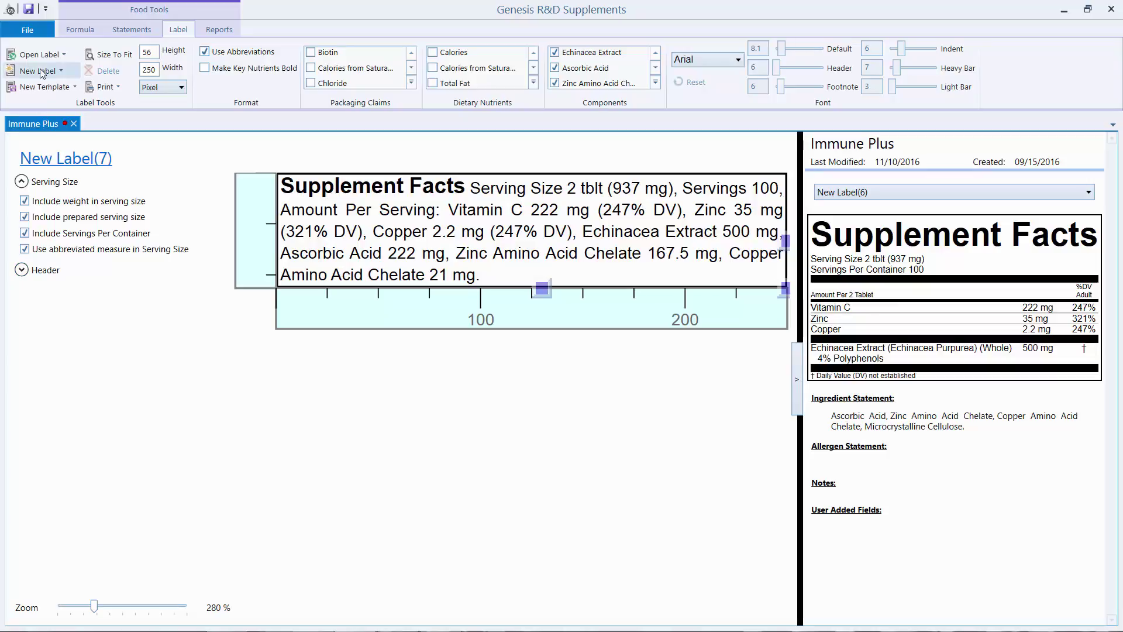
- Save the linear label and reshape it into a wide, short block of about 377 by 149
left_click(28, 13)
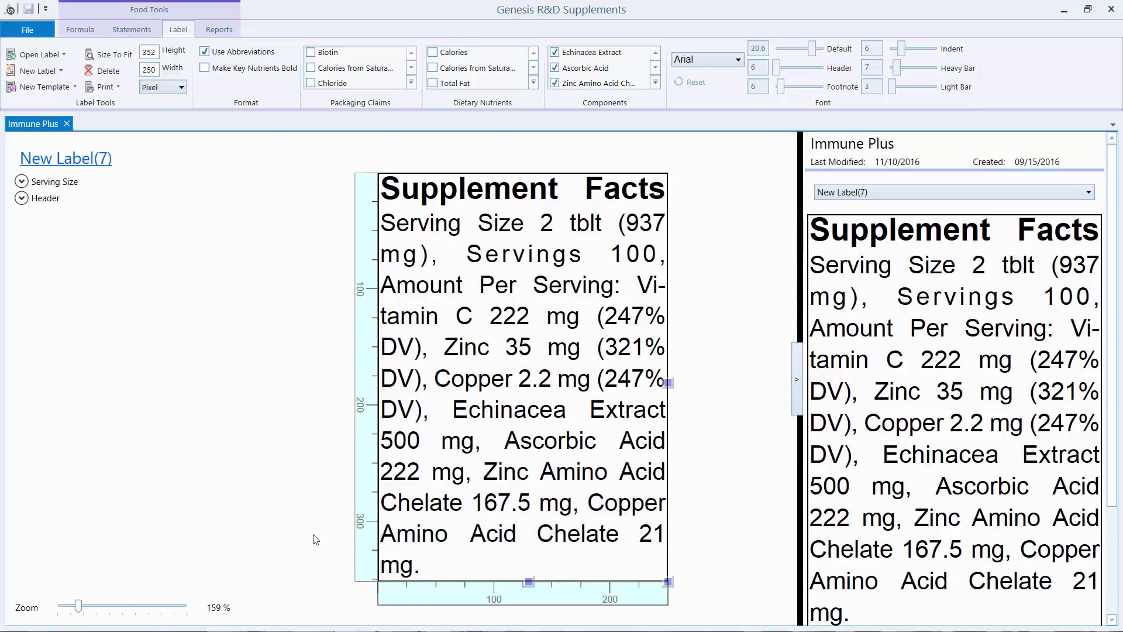
left_click_drag(670, 583, 743, 350)
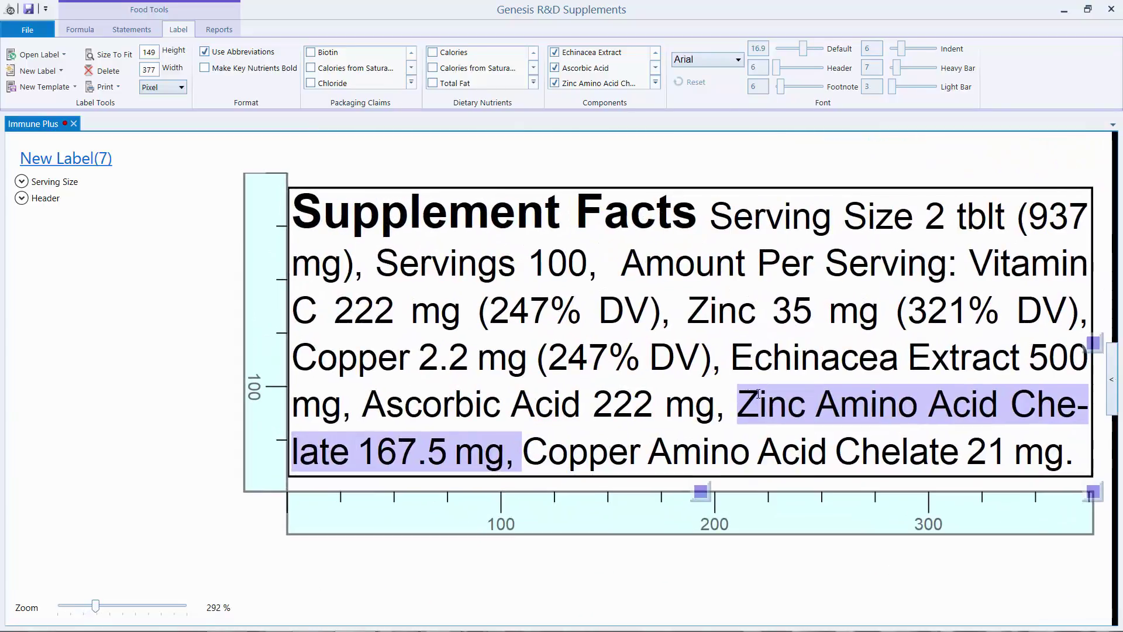
left_click(1111, 379)
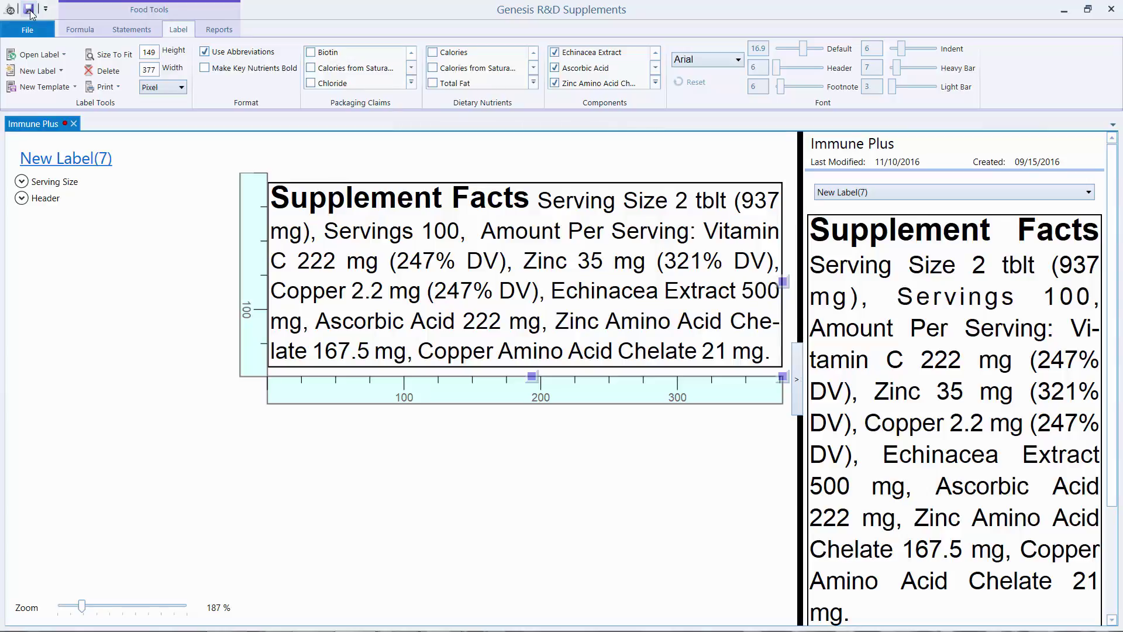
- Save, then drop Ascorbic Acid, Zinc Amino Acid Chelate and Copper Amino Acid Chelate from the label's components
left_click(29, 9)
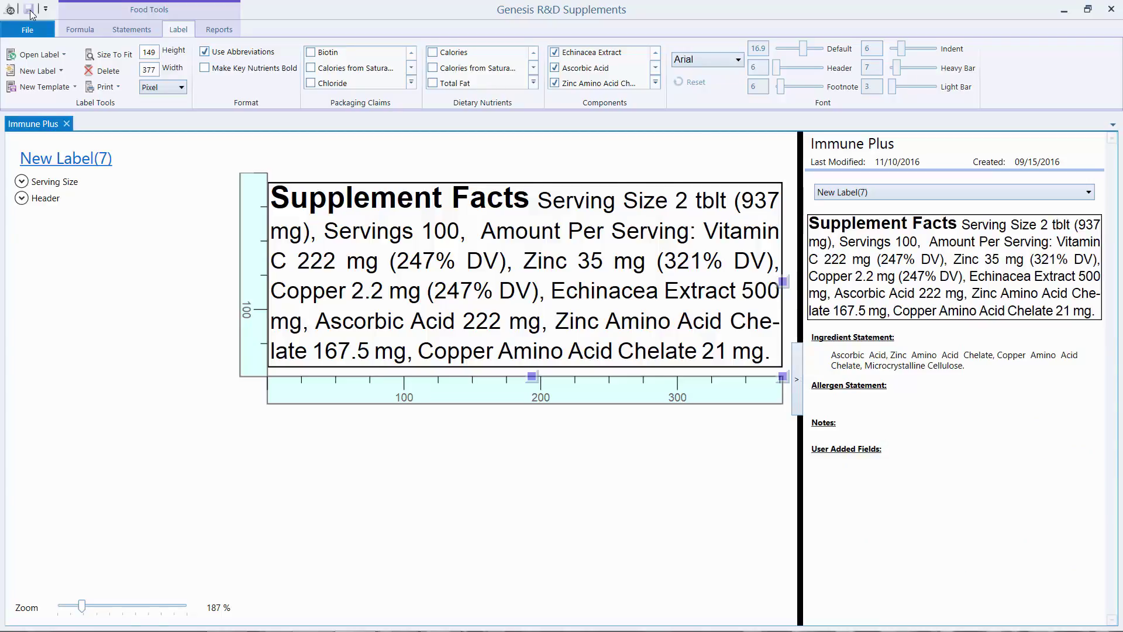
left_click(655, 83)
left_click(559, 80)
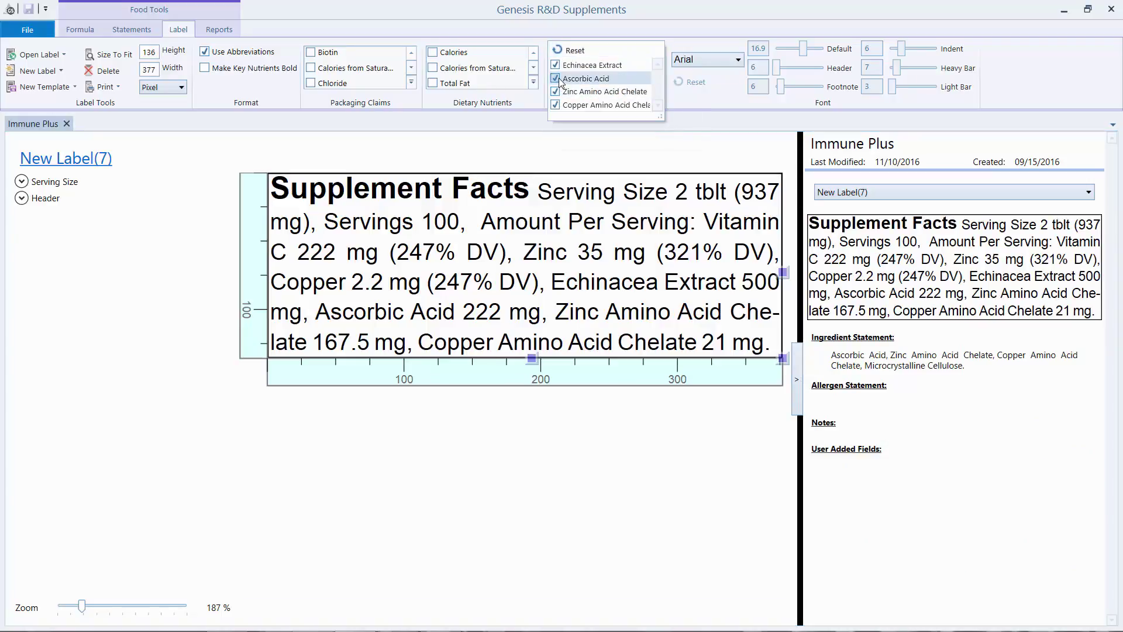
left_click(556, 93)
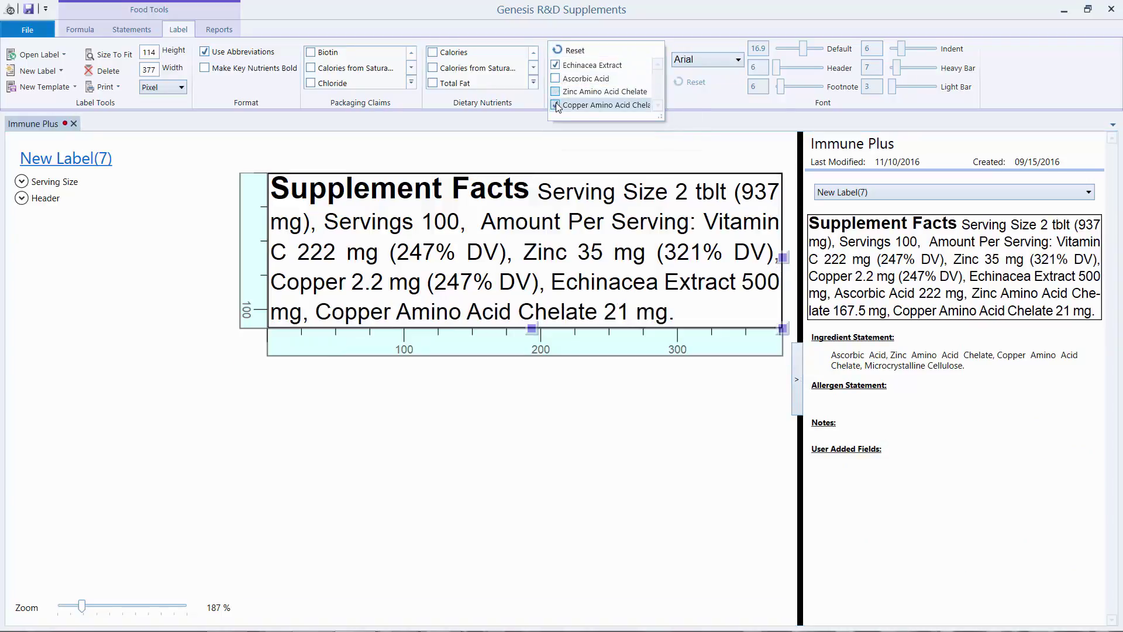
left_click(556, 106)
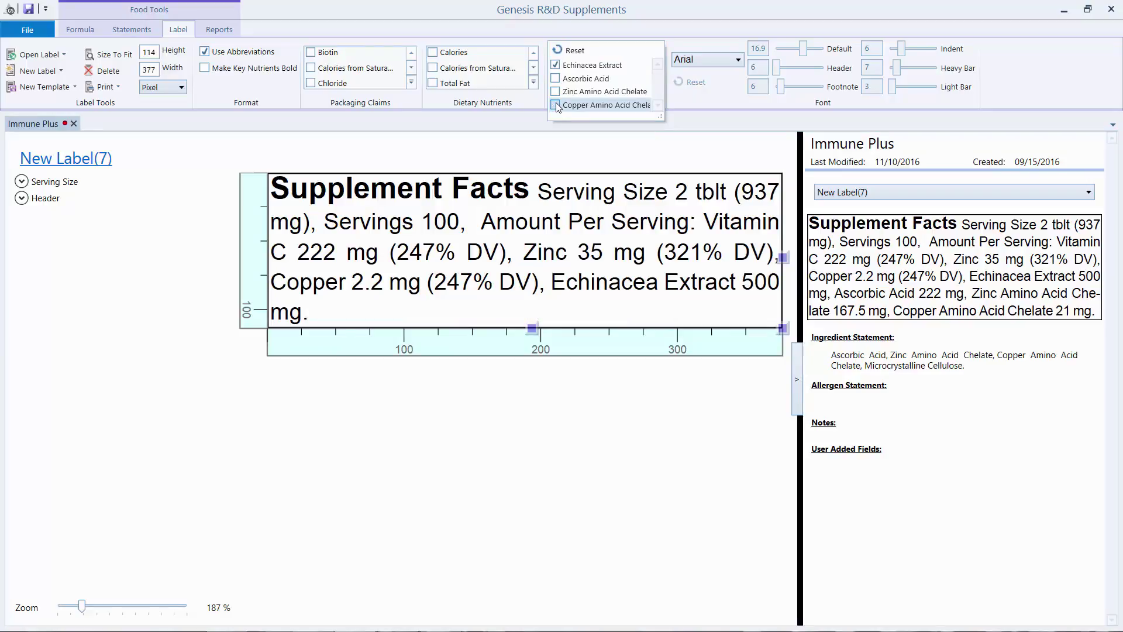
left_click(607, 291)
left_click(607, 291)
- Rename the component to 4% Polyphenols and show Echinacea Purpurea and Whole descriptors for Echinacea Extract
left_click(111, 415)
left_click(86, 414)
type("(4")
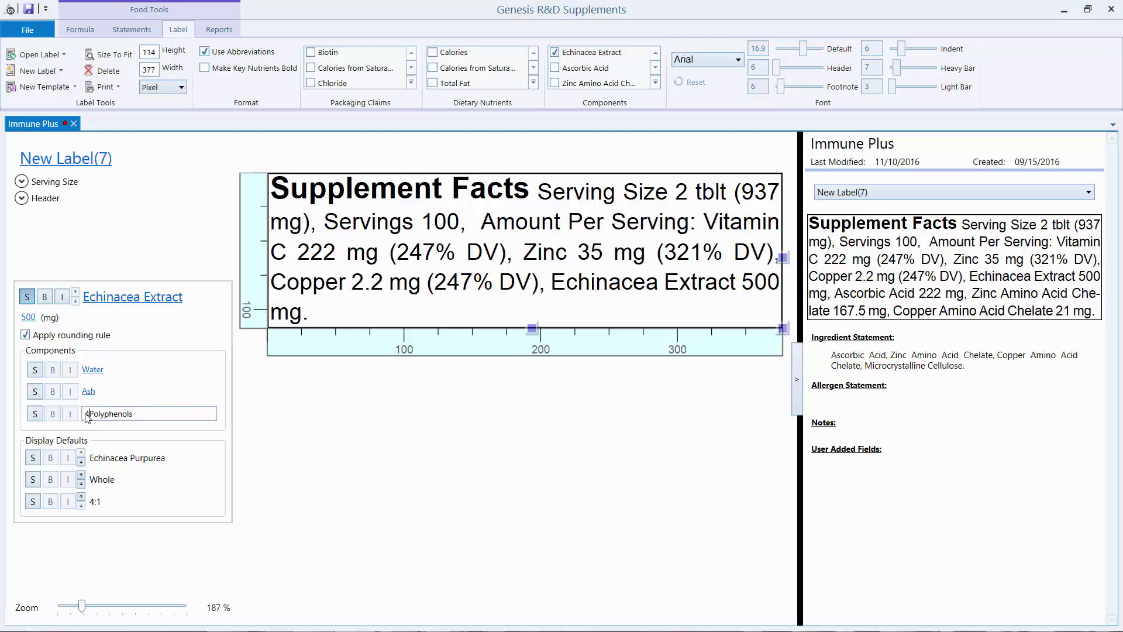
type("%")
left_click(33, 481)
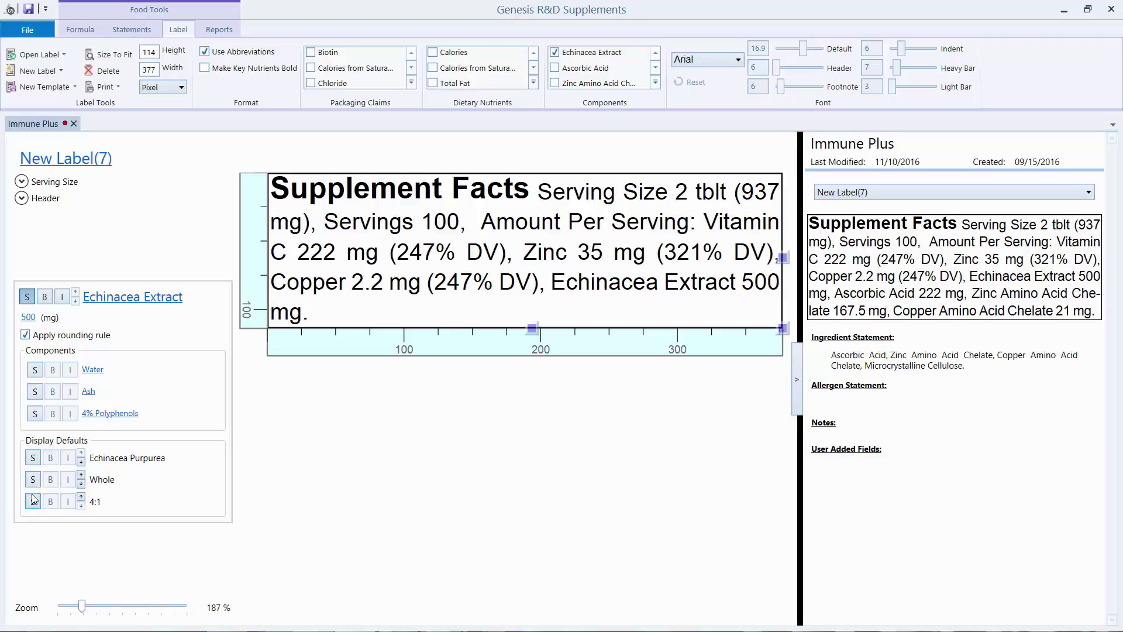
left_click(34, 459)
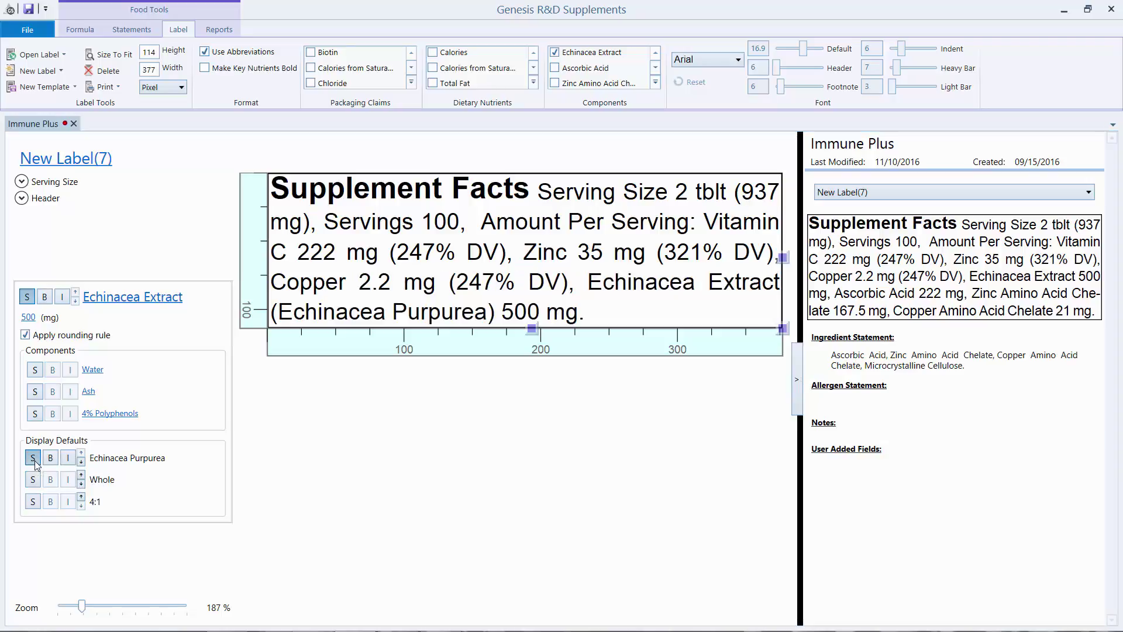
left_click(33, 480)
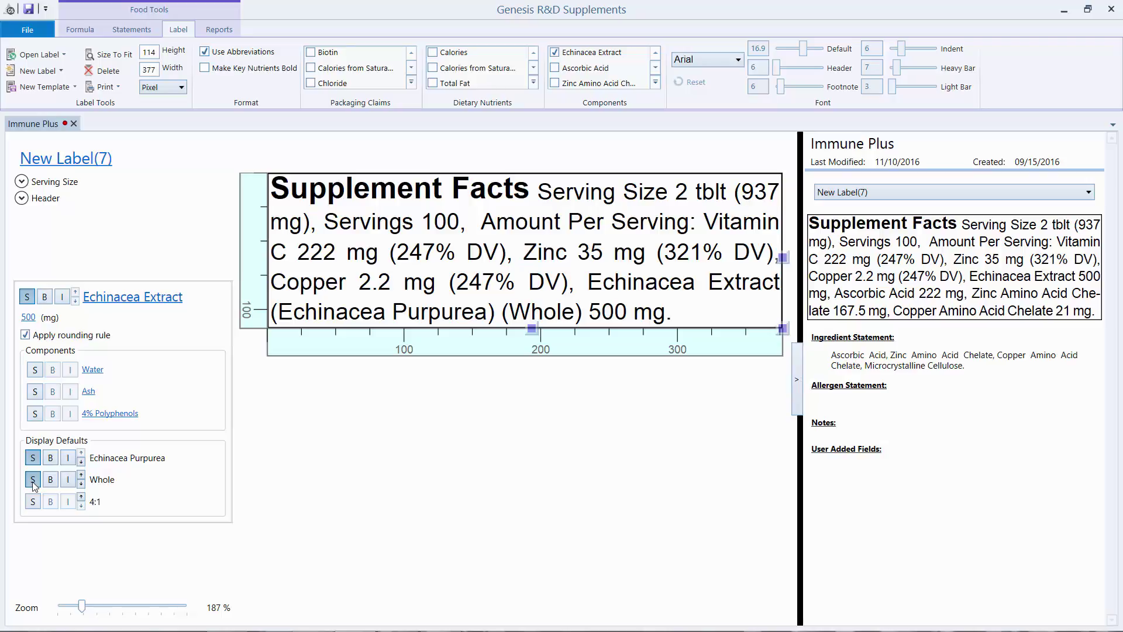